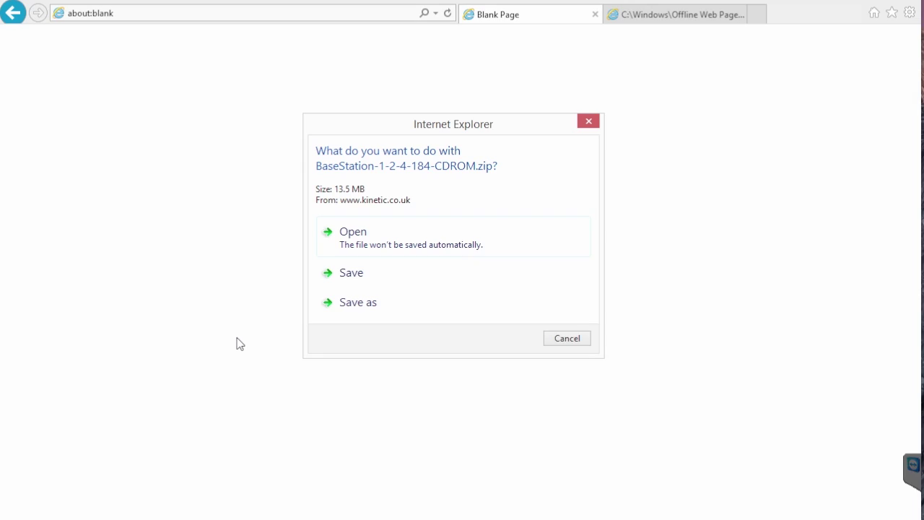
Save the BaseStation zip to Downloads, show the downloads list, and close all Internet Explorer tabs
click(366, 306)
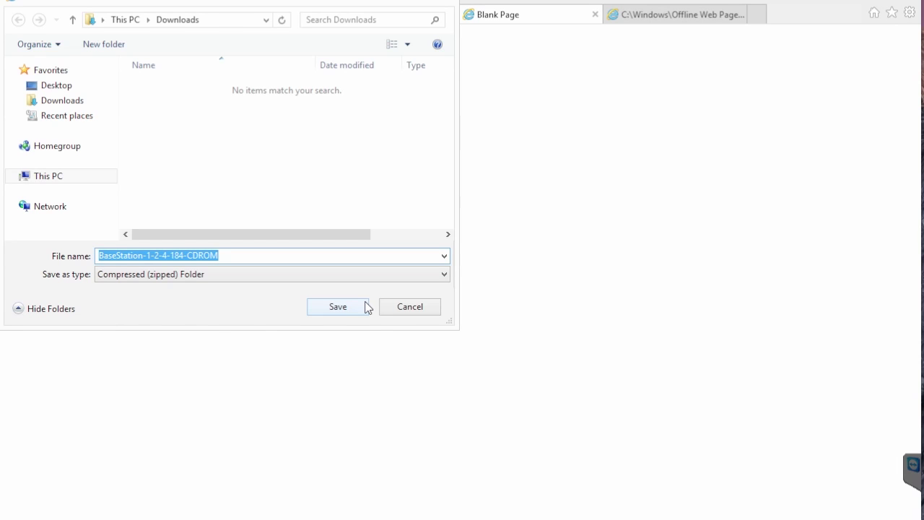
click(338, 308)
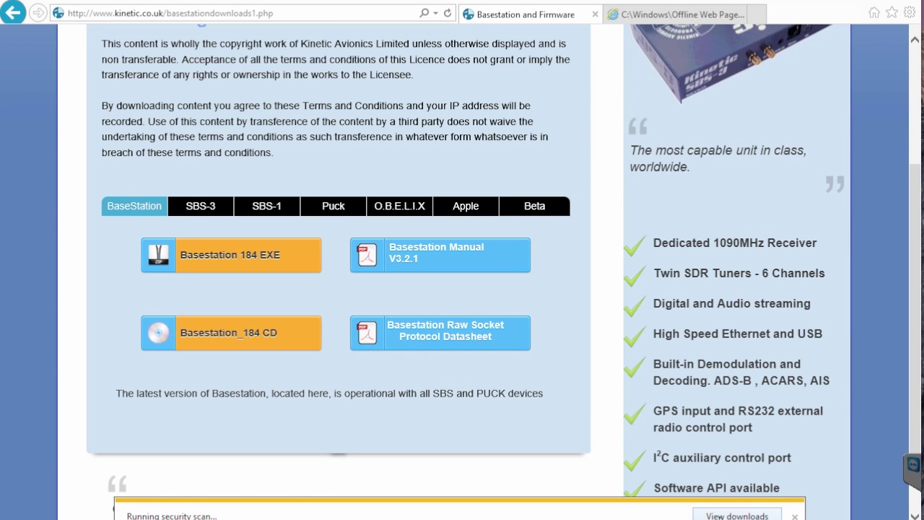
click(722, 516)
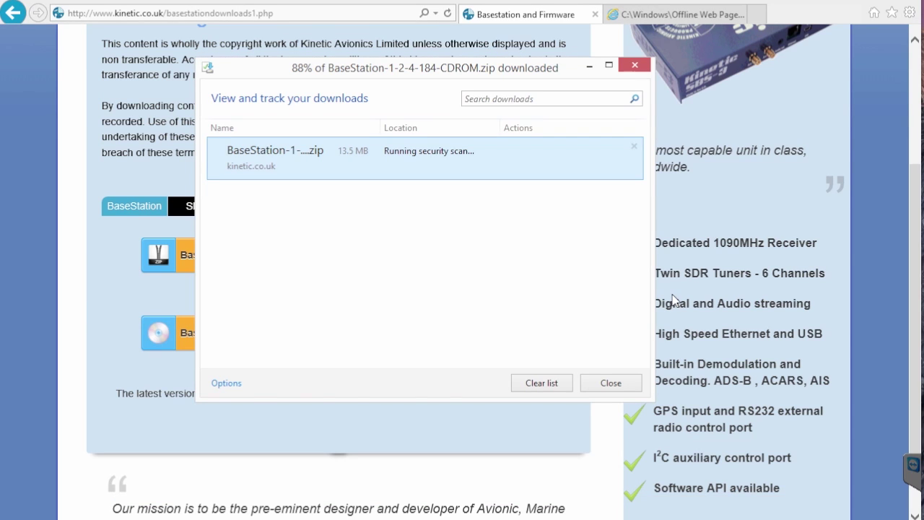
click(910, 4)
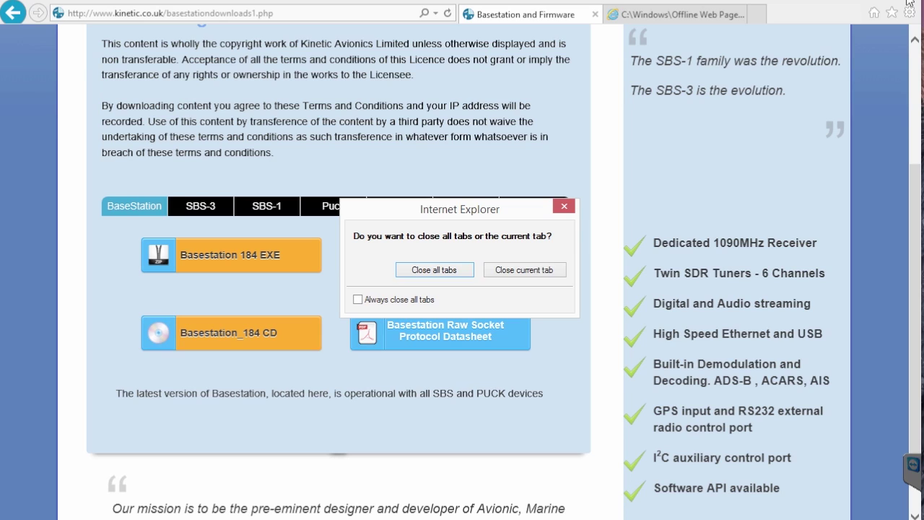
click(459, 275)
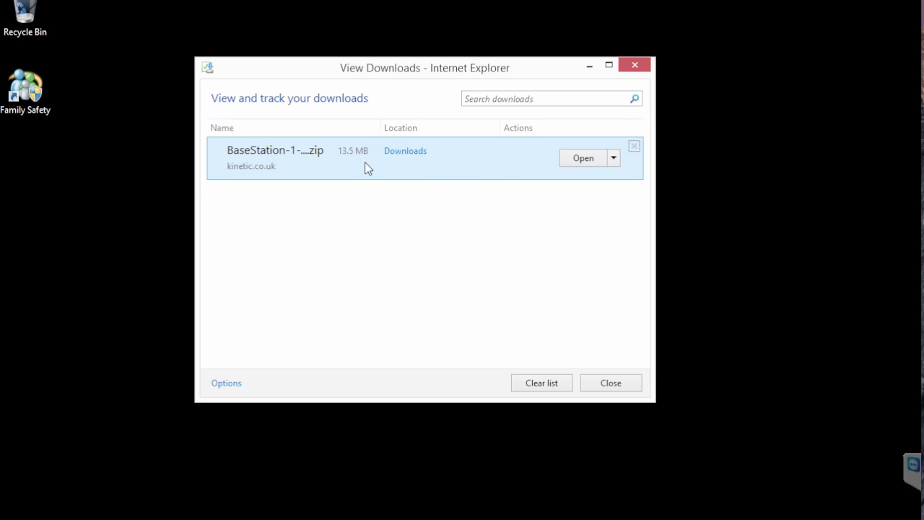
Open the downloaded BaseStation-1-2-4-184-CDROM zip and show its Extract options
click(584, 158)
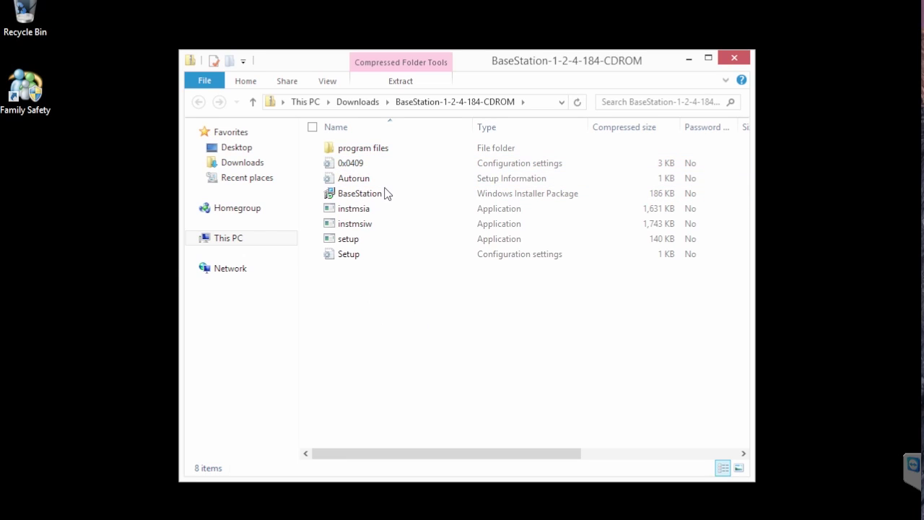
click(387, 82)
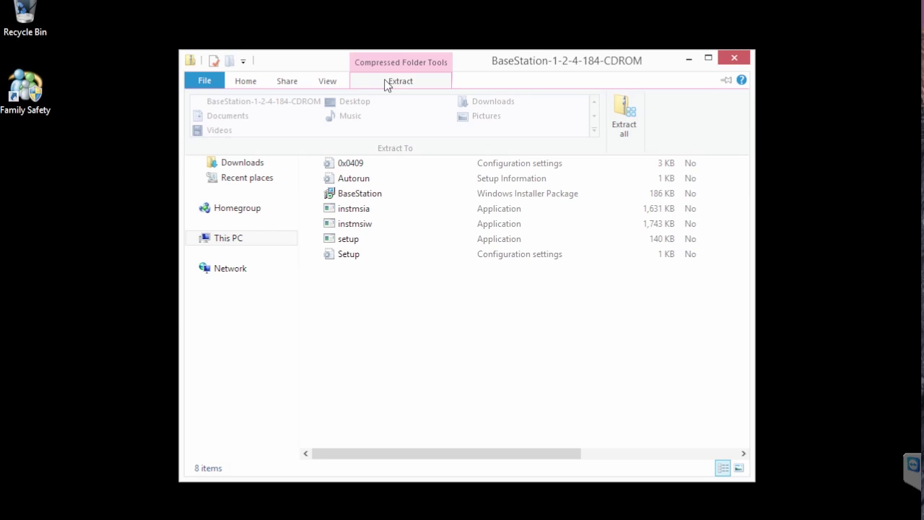
click(387, 83)
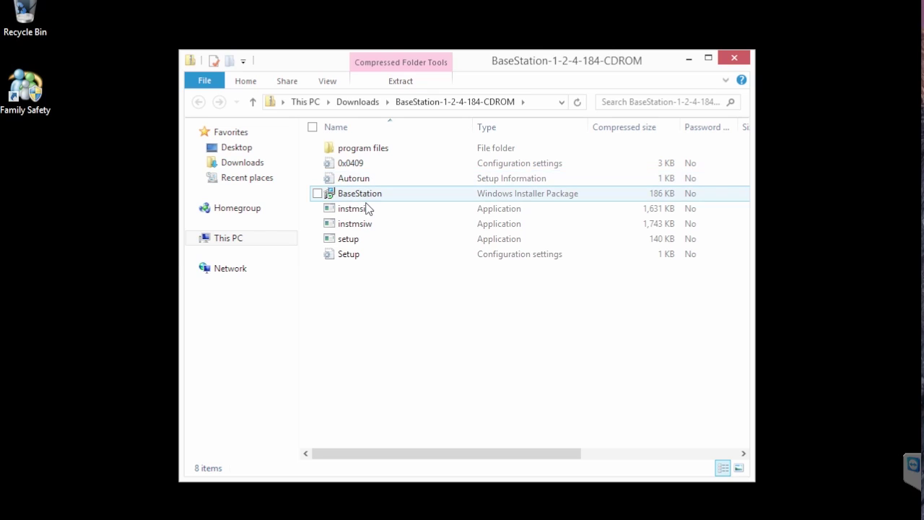
click(401, 82)
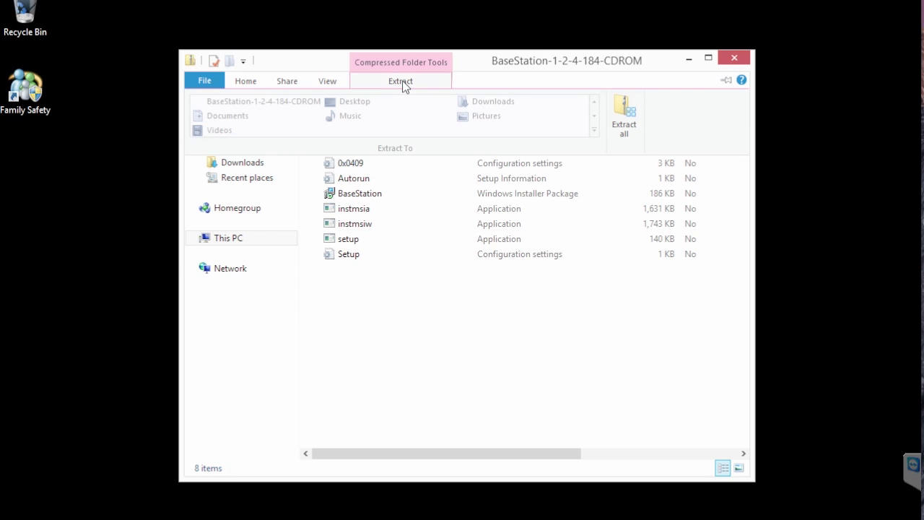
Extract all files into a BaseStation-1-2-4-184-CDROM folder in Downloads, closing the zip and downloads windows
click(623, 115)
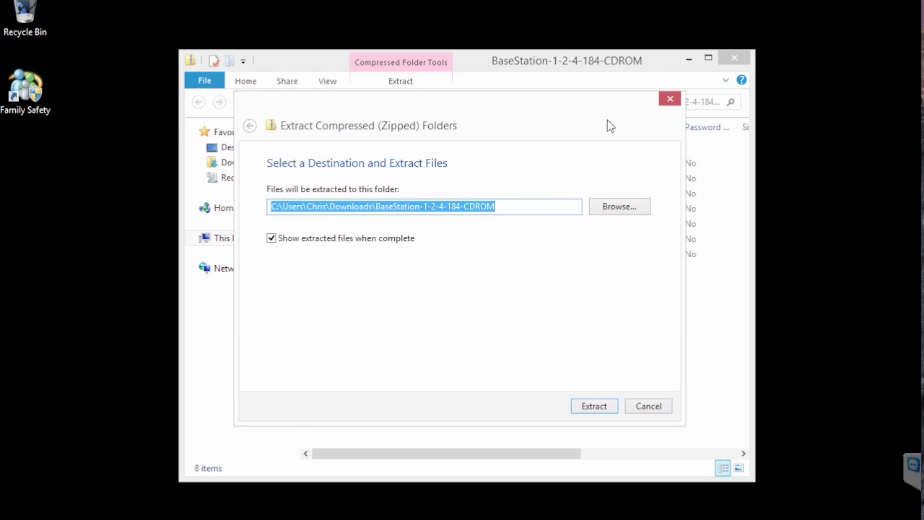
click(592, 406)
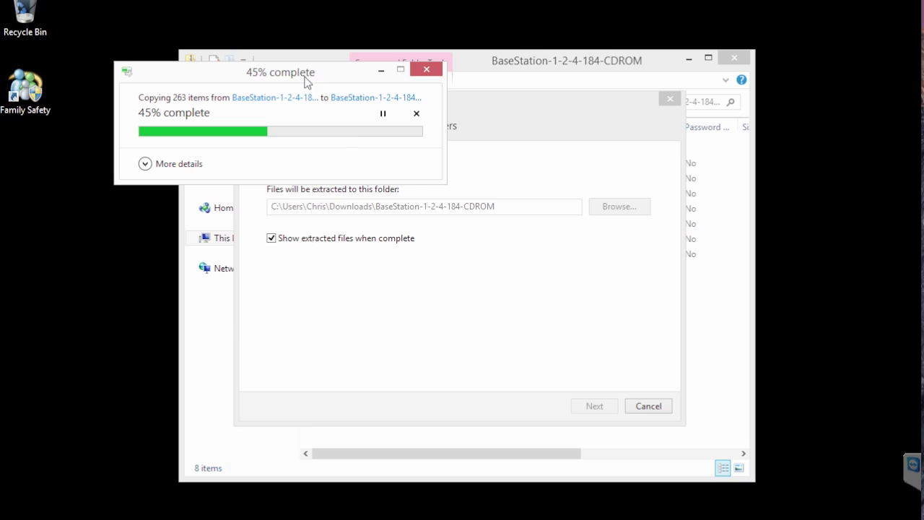
drag(306, 77, 370, 135)
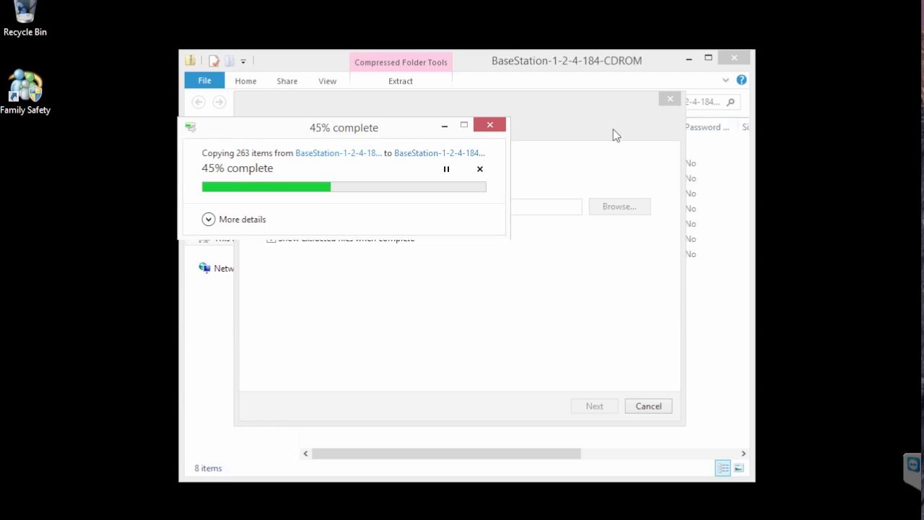
click(737, 58)
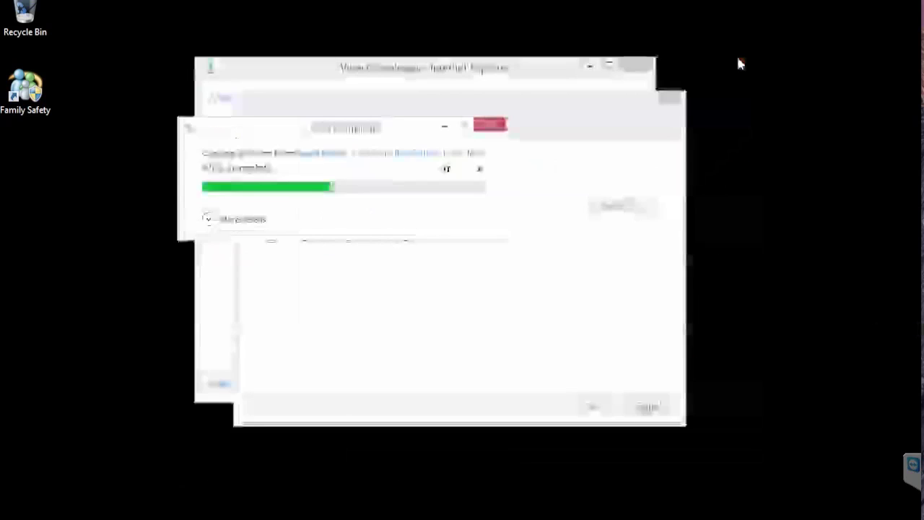
click(636, 68)
click(636, 67)
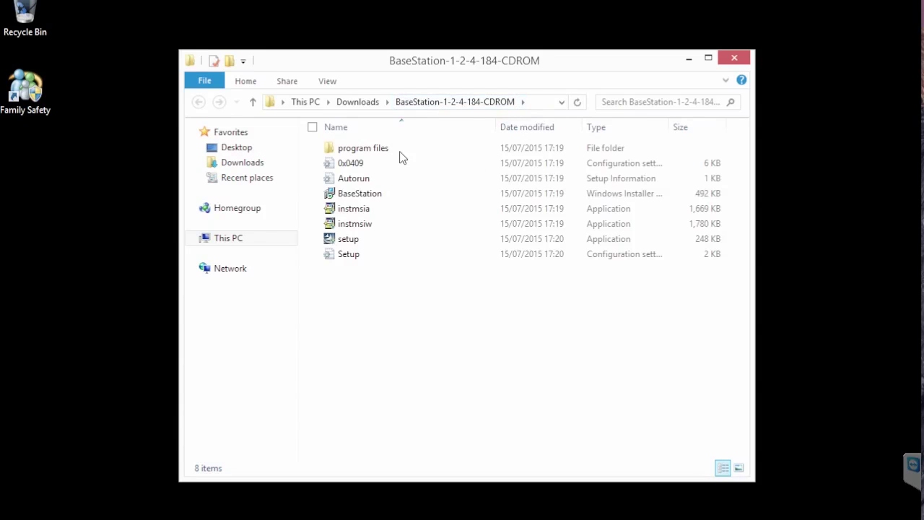
Run the BaseStation setup as administrator and advance past the logo, welcome and release notes pages
click(349, 244)
double_click(348, 245)
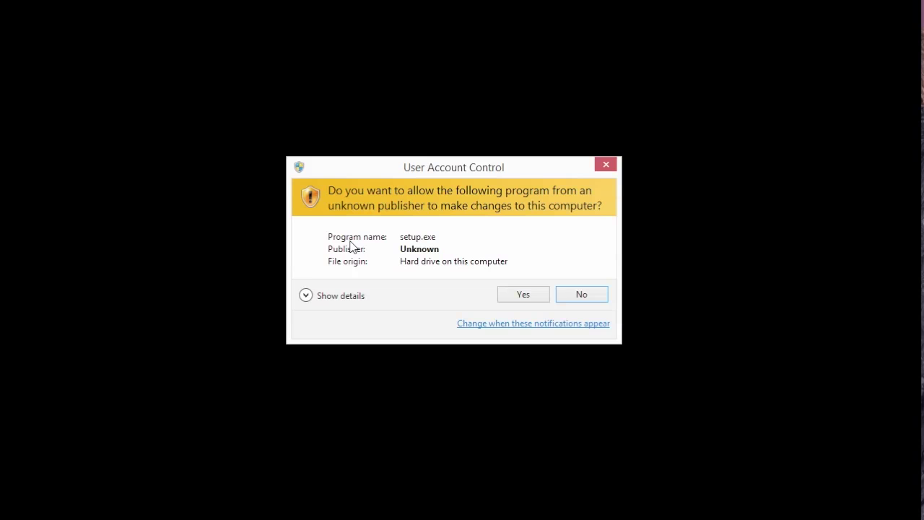
click(525, 296)
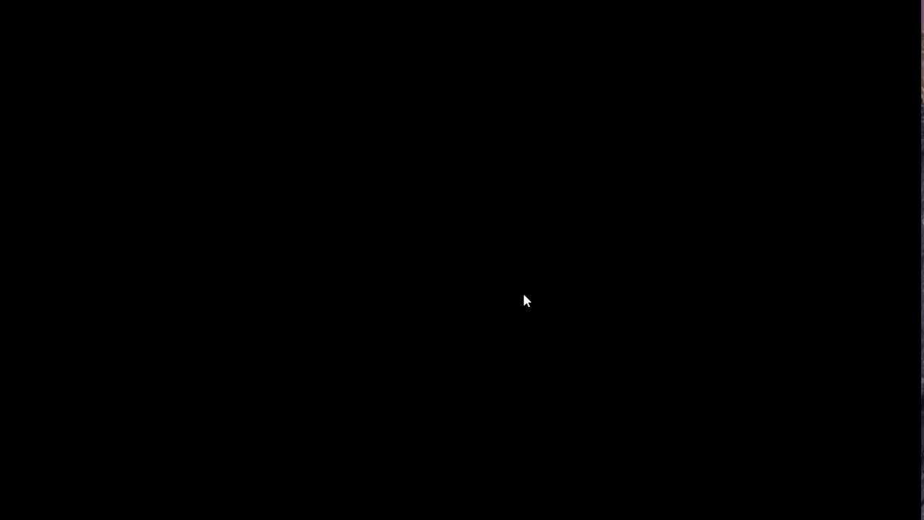
key(Return)
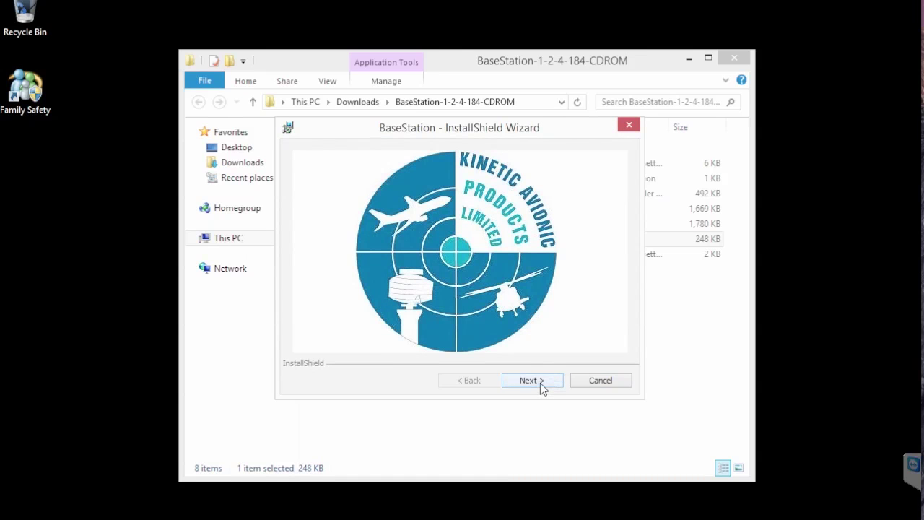
click(540, 381)
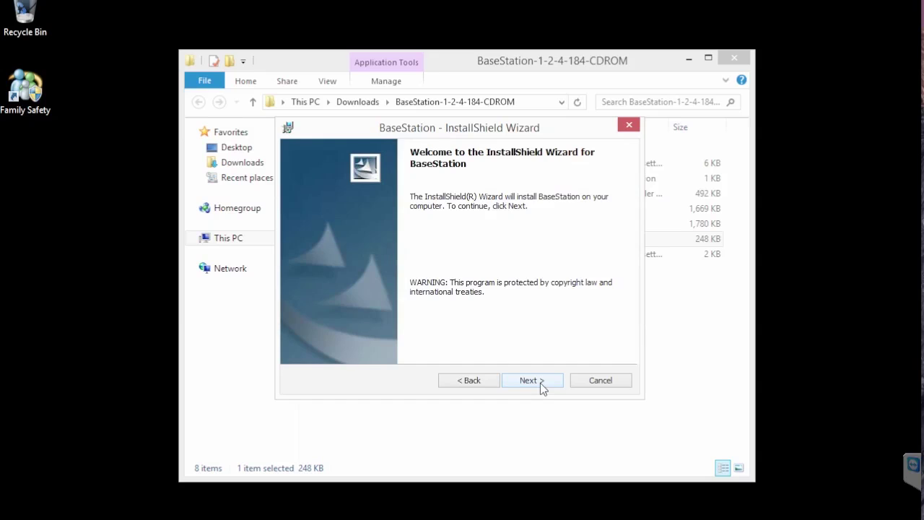
click(540, 382)
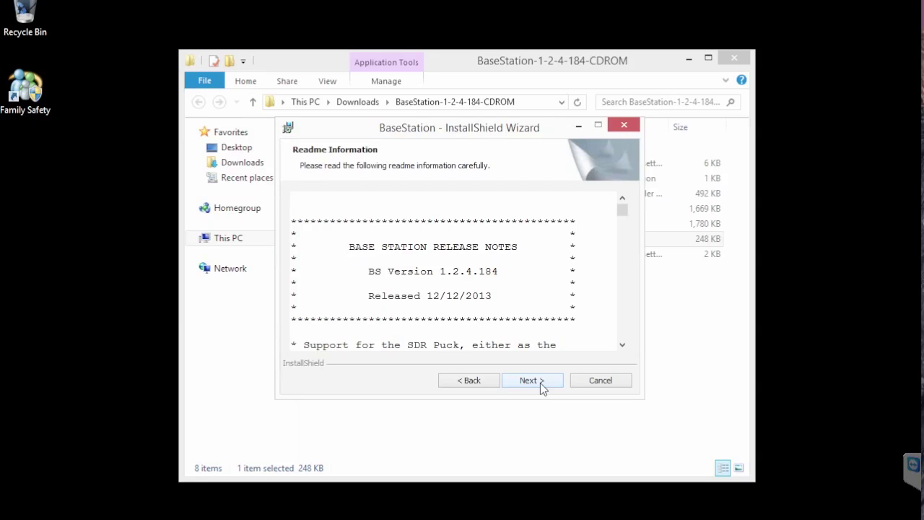
click(542, 381)
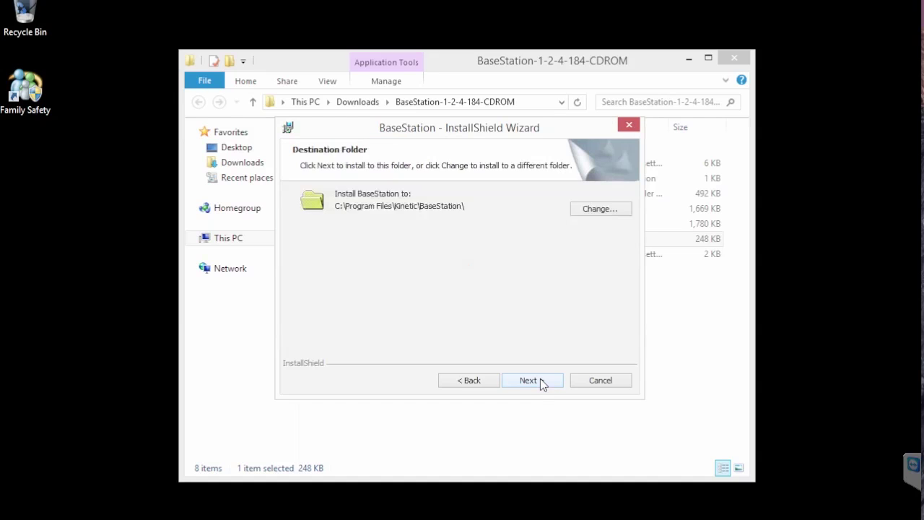
Change the install folder to C:\Kinetic\BaseStation\ by removing Program Files from the path
click(599, 209)
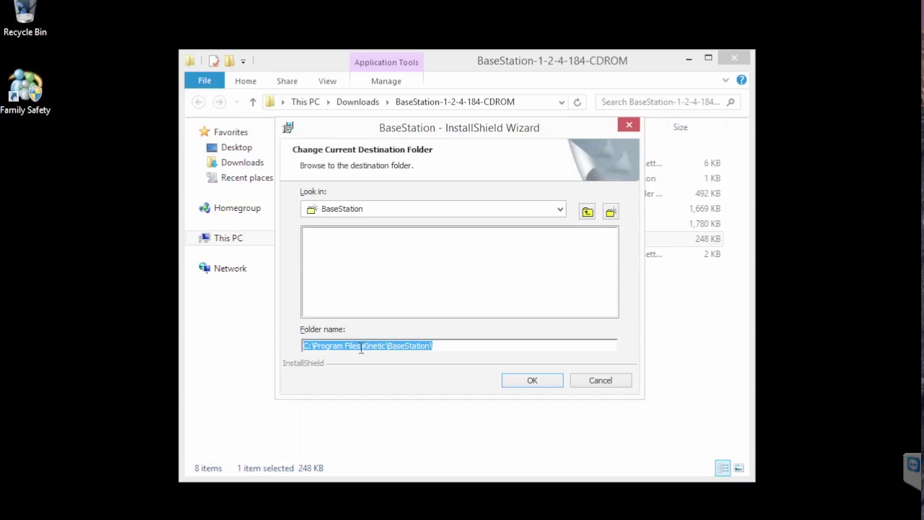
click(361, 348)
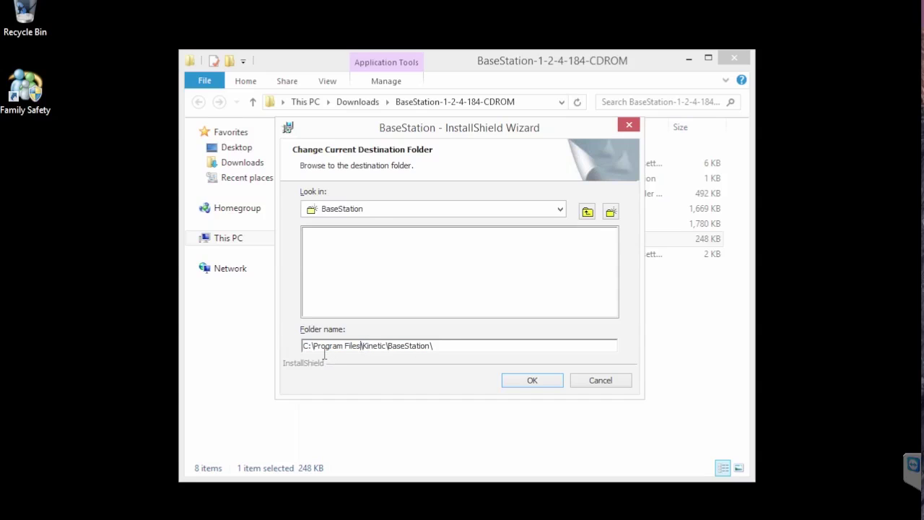
key(shift+Home)
drag(316, 353, 326, 349)
key(BackSpace)
key(BackSpace)
key(BackSpace)
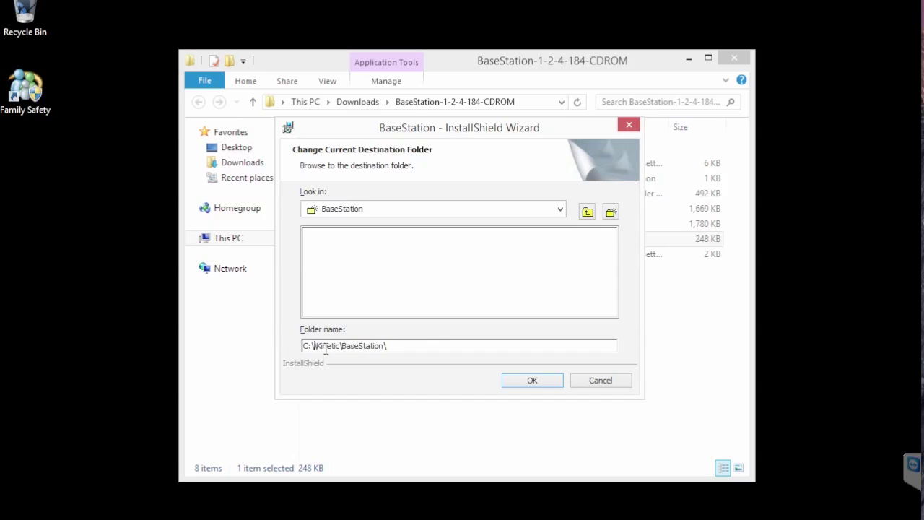
key(BackSpace)
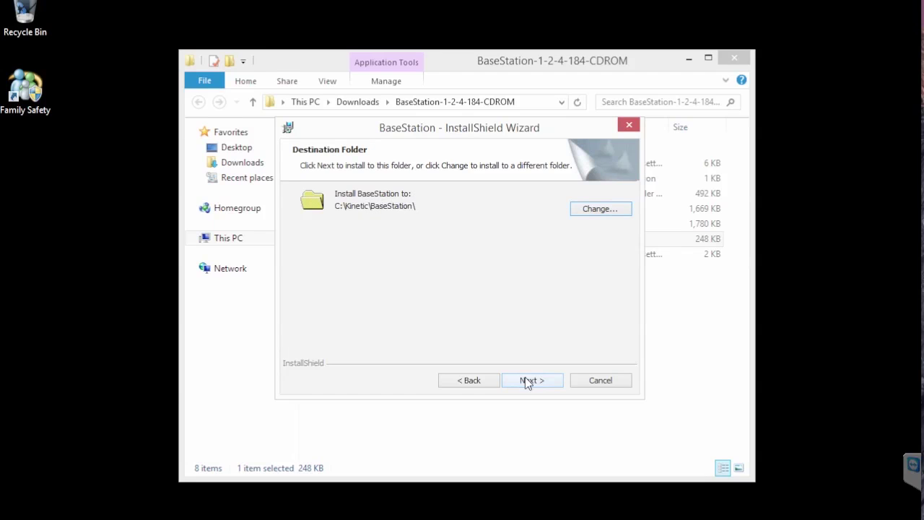
click(528, 381)
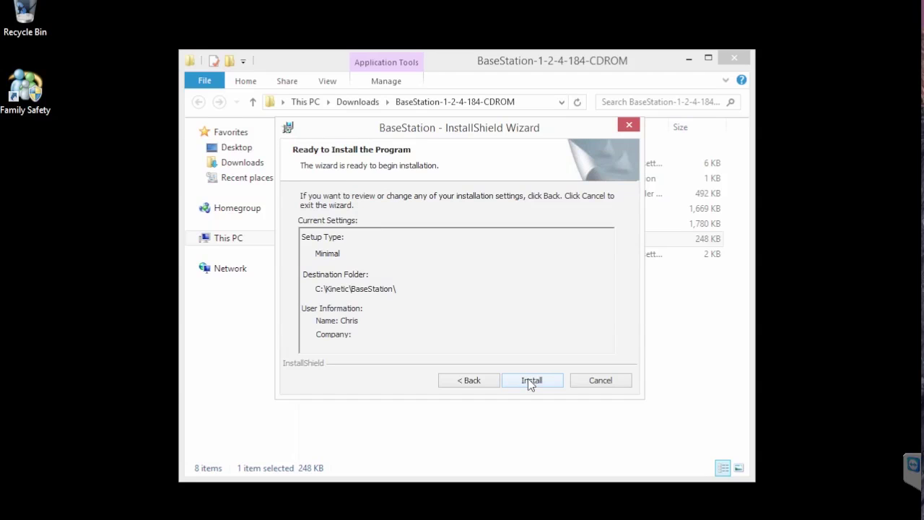
Install BaseStation and close the wizard once installation finishes
click(531, 380)
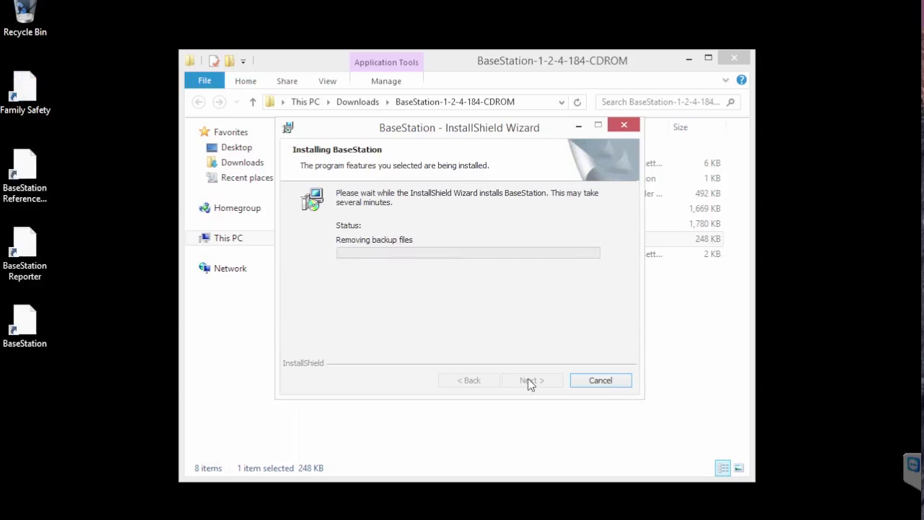
click(531, 382)
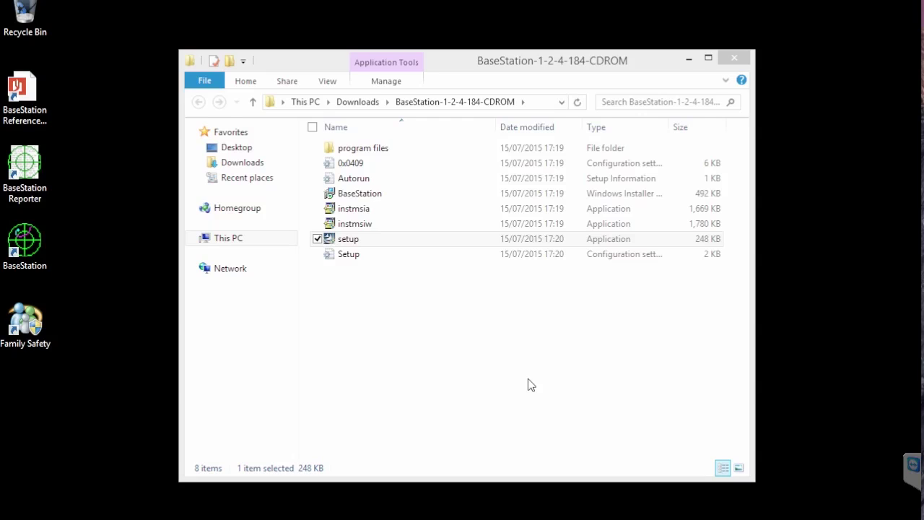
Close the extracted folder window and launch BaseStation from its desktop shortcut
click(738, 59)
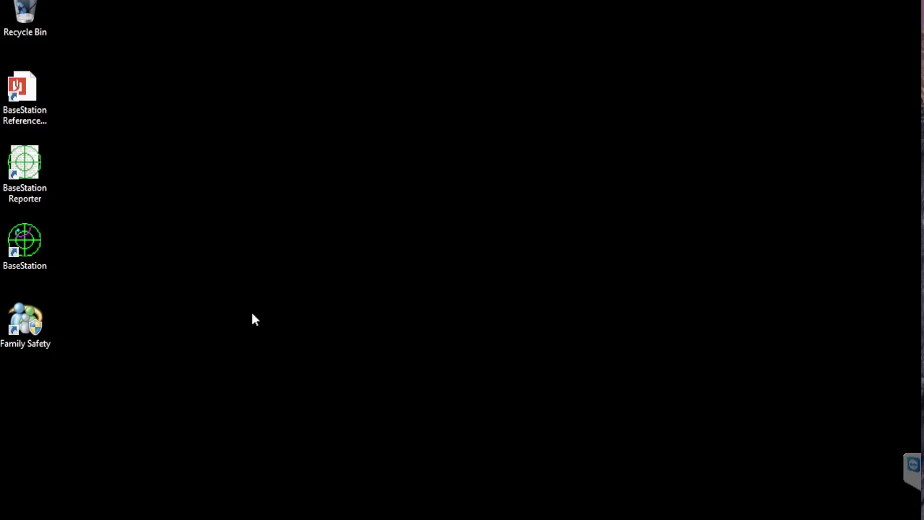
click(24, 251)
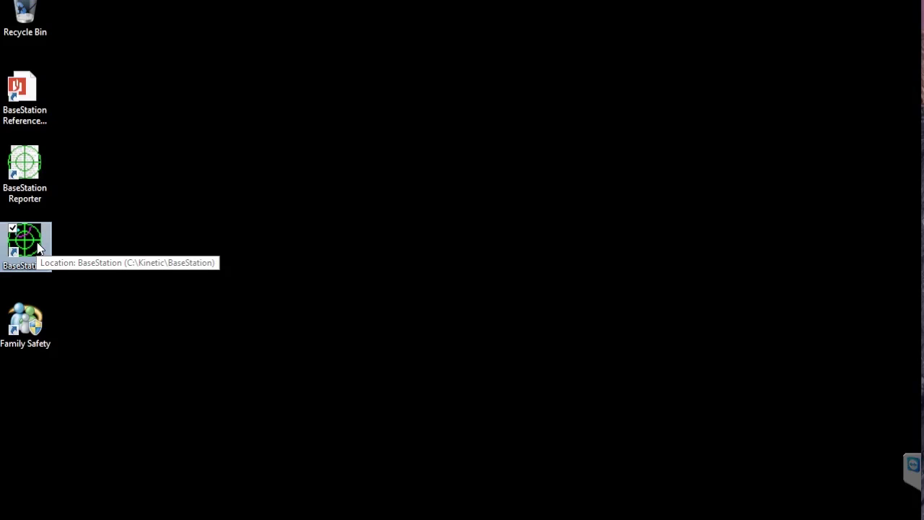
double_click(38, 248)
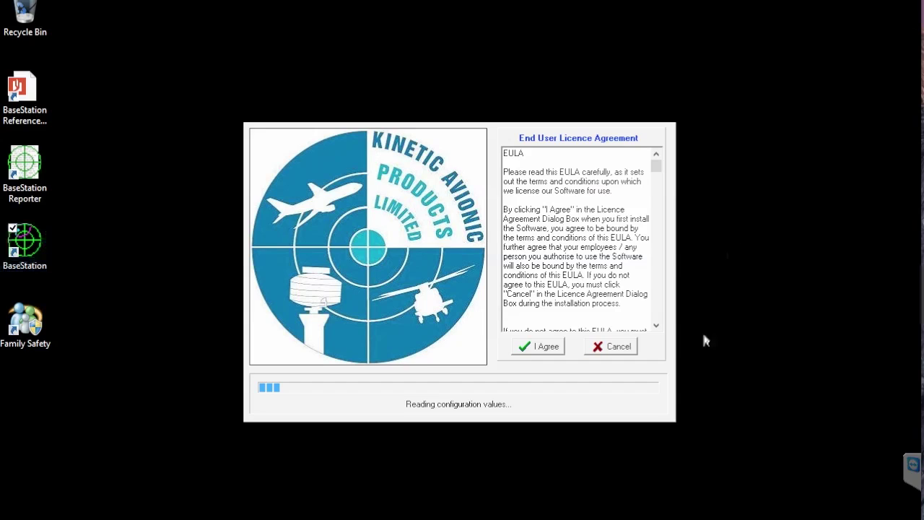
Accept the BaseStation End User Licence Agreement so loading completes
click(546, 348)
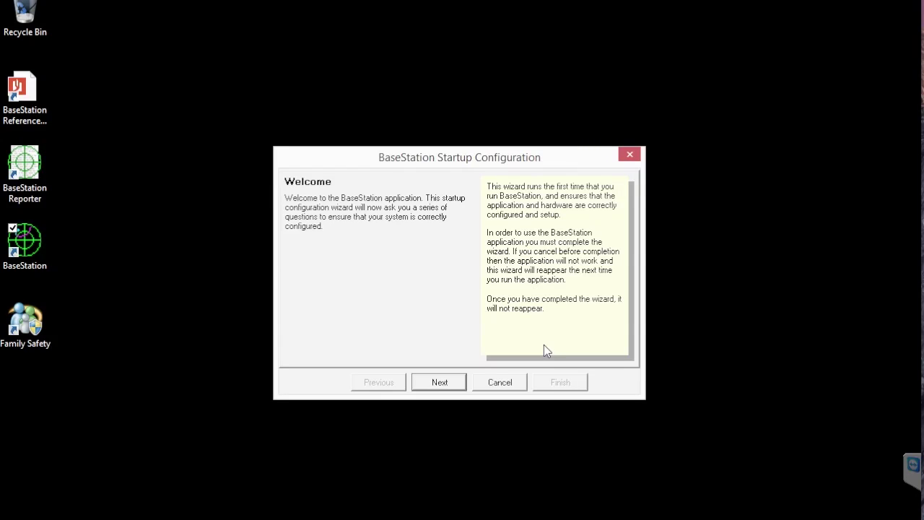
Choose London, United Kingdom as the nearest city in the startup wizard
click(447, 380)
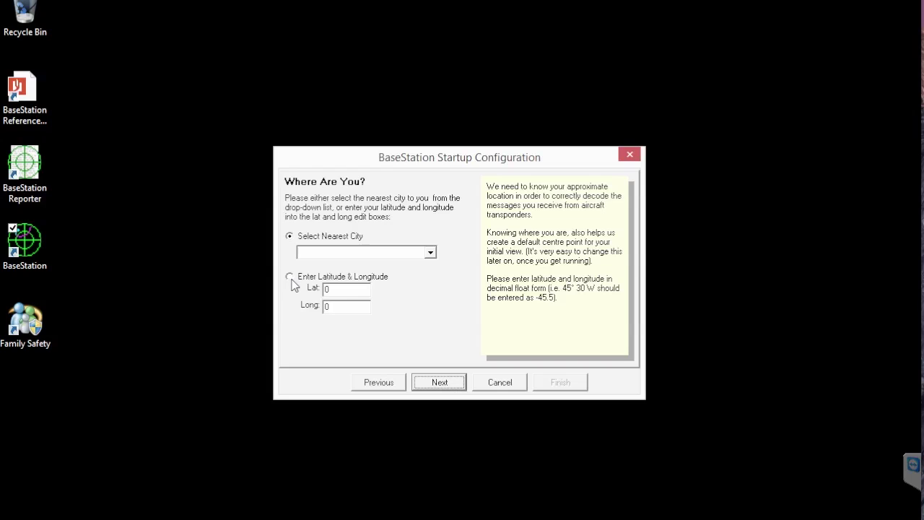
click(430, 255)
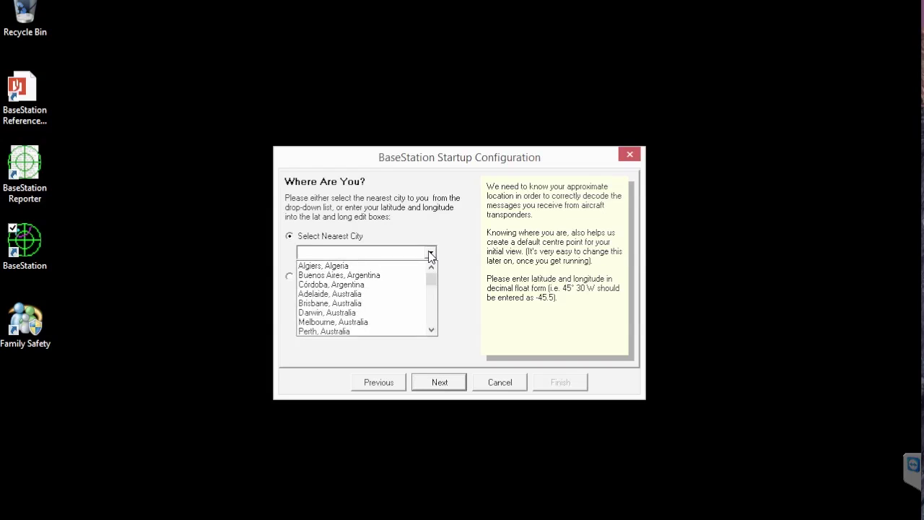
scroll(434, 289, down, 10)
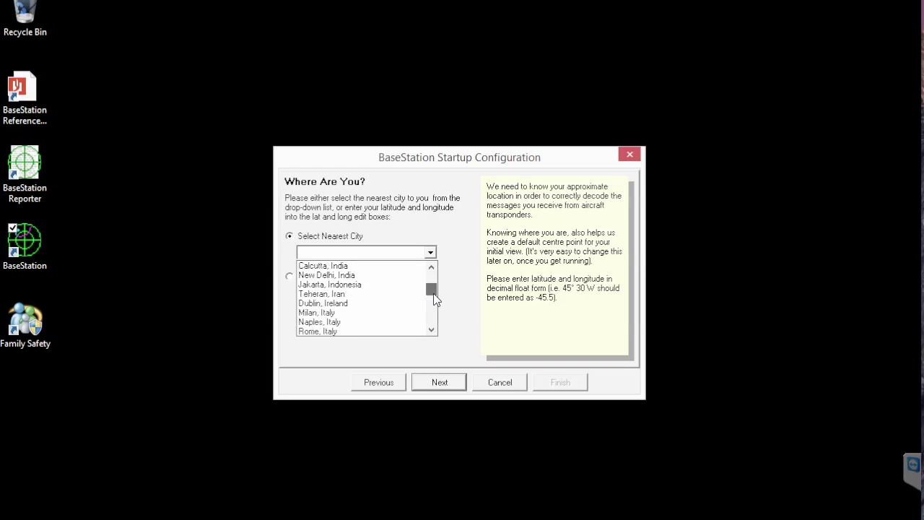
drag(436, 305, 433, 298)
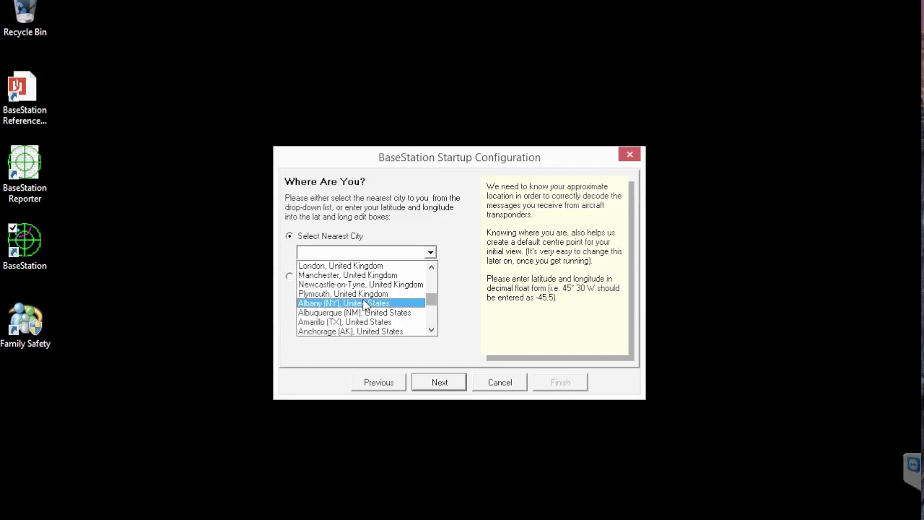
click(333, 267)
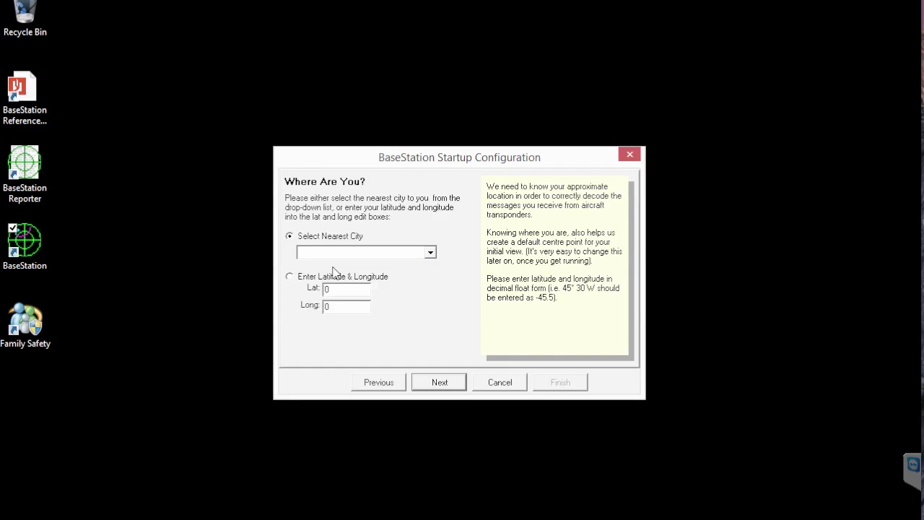
click(442, 382)
Keep Kinetic Virtual Radar Receiver as the device and finish the startup wizard
click(442, 383)
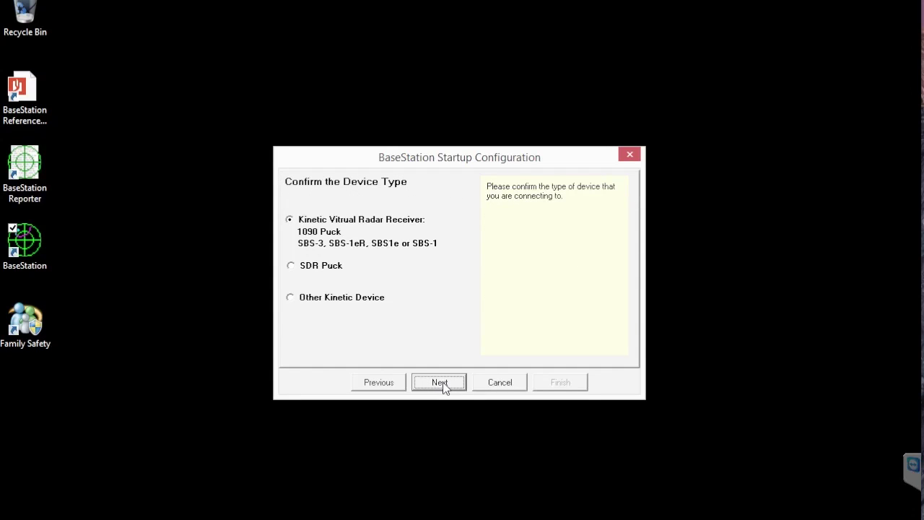
click(442, 383)
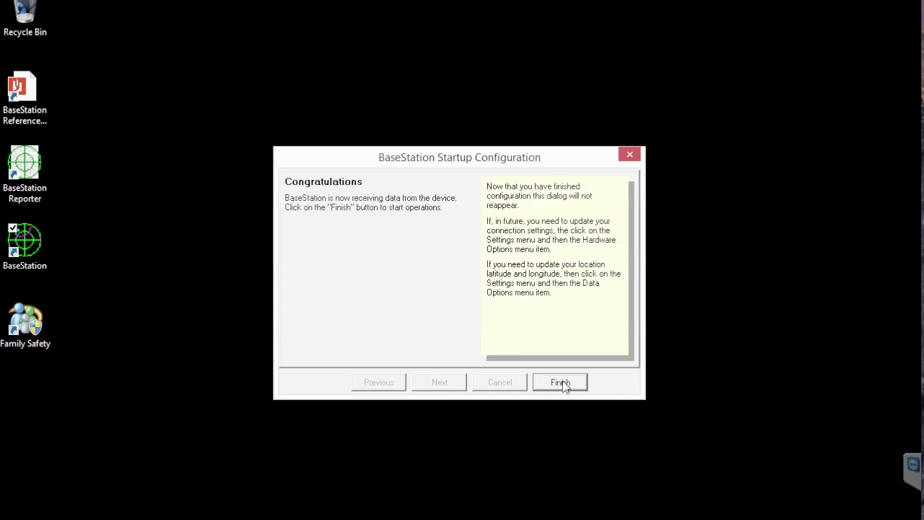
click(563, 385)
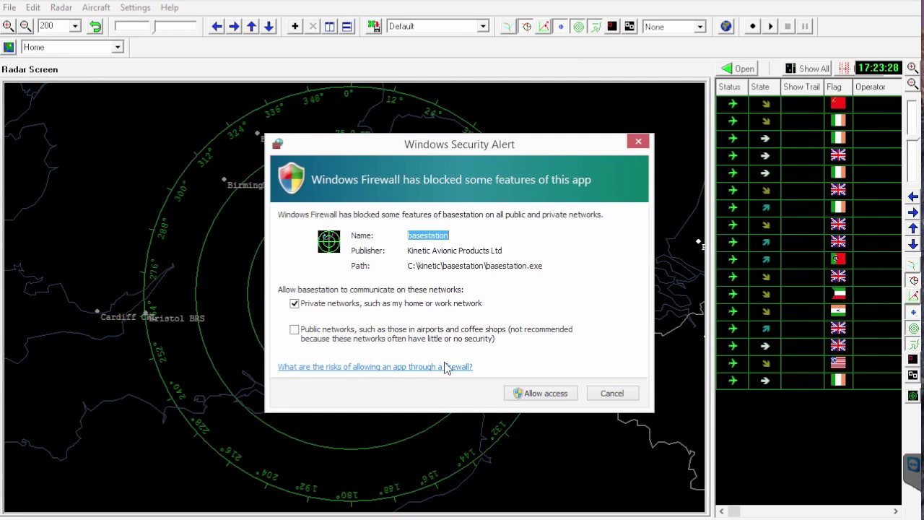
Allow basestation through the firewall on private networks and select an aircraft's Show Trail cell
click(534, 398)
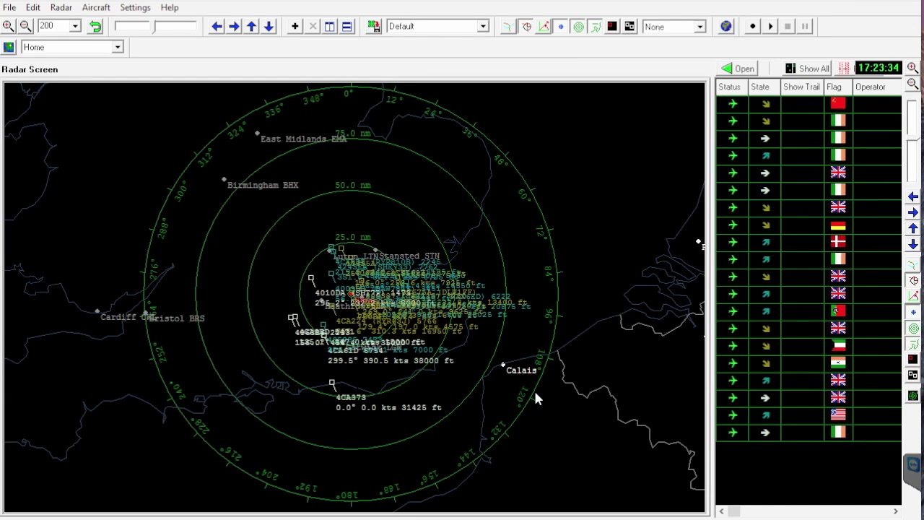
click(791, 227)
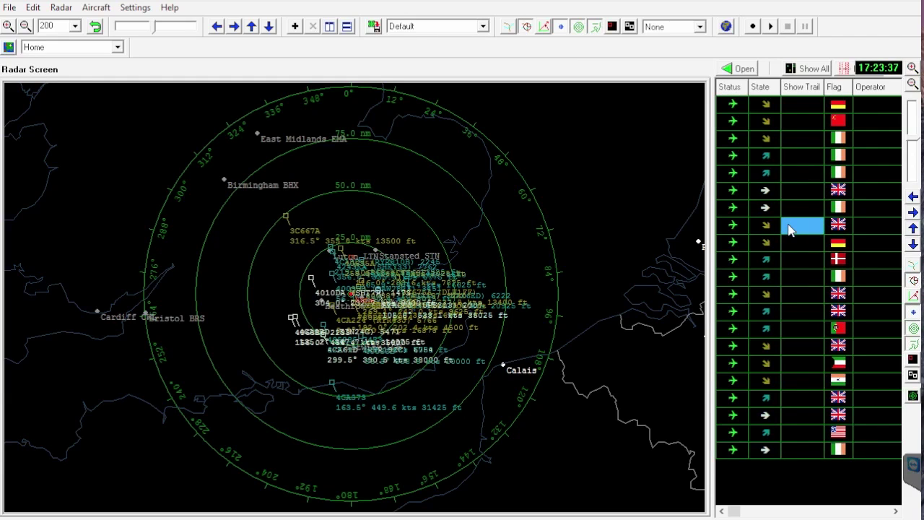
click(790, 229)
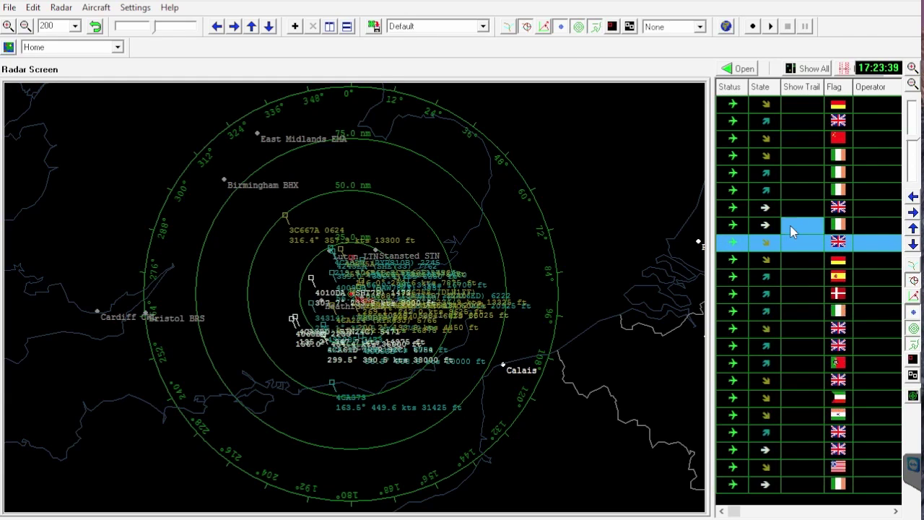
Expand the aircraft table, select the 4CA53D row, then shut BaseStation down
click(740, 73)
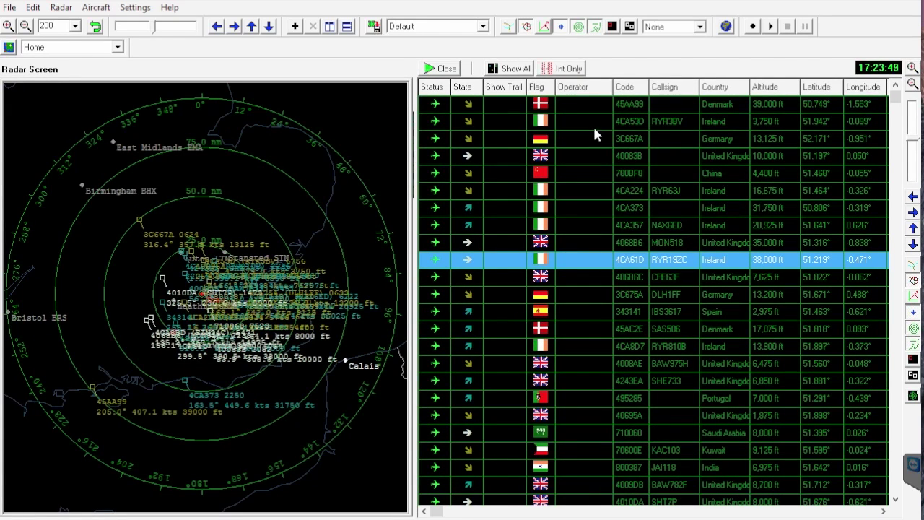
click(594, 128)
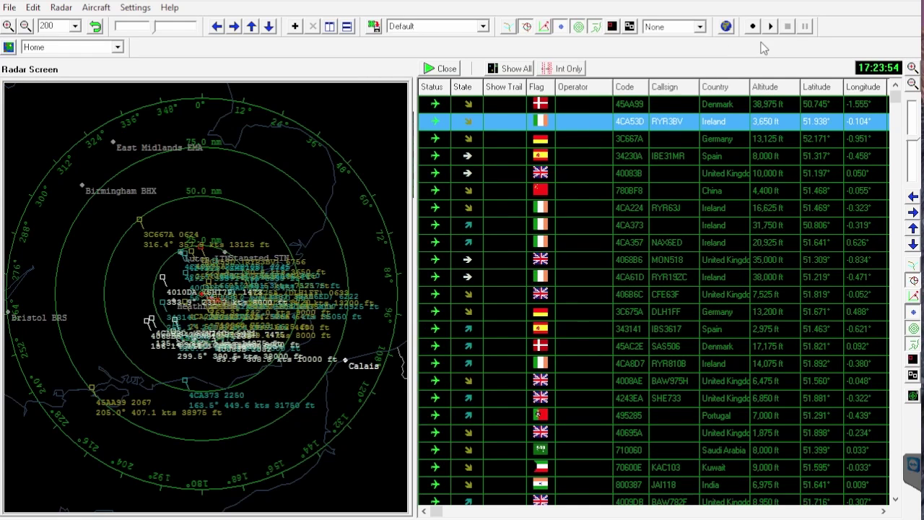
click(903, 1)
click(429, 299)
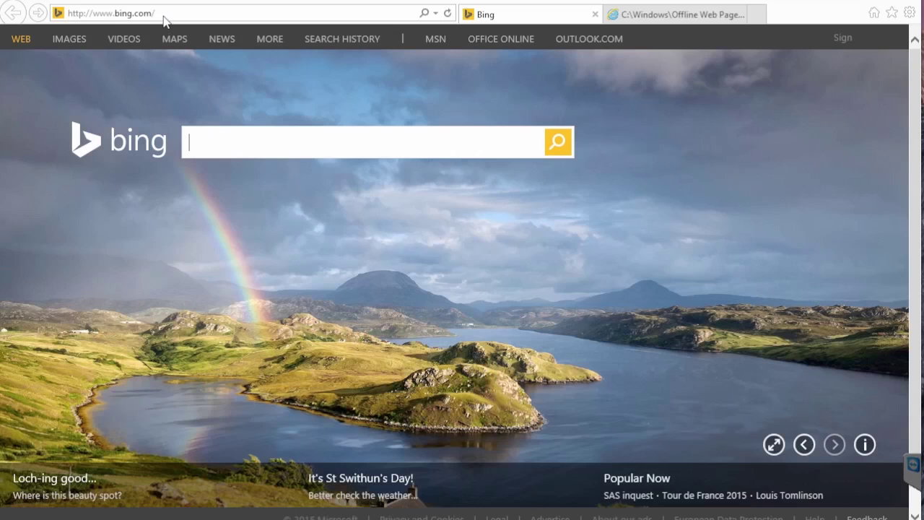
click(163, 15)
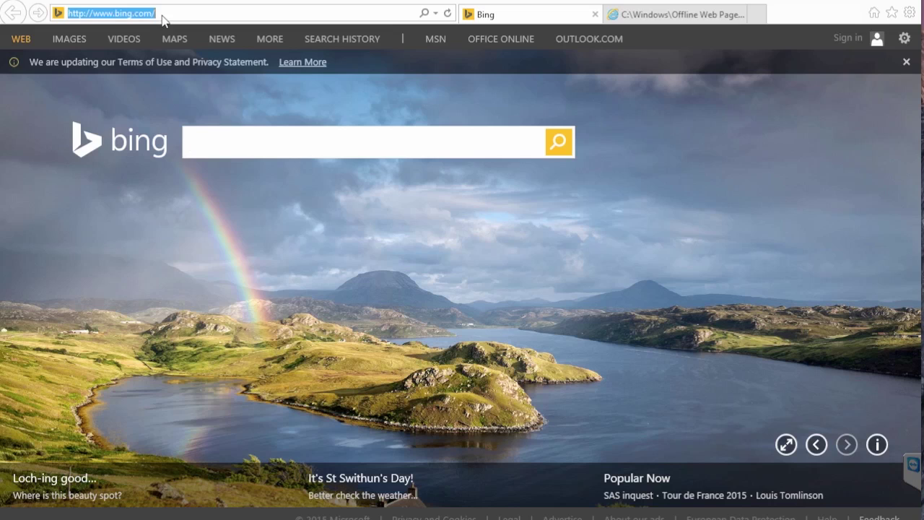
text(w)
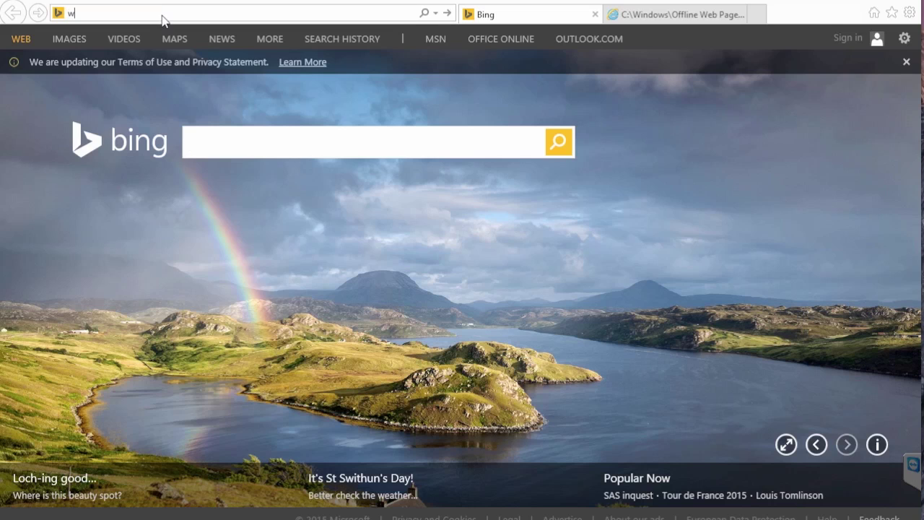
text(ww.gatwicka)
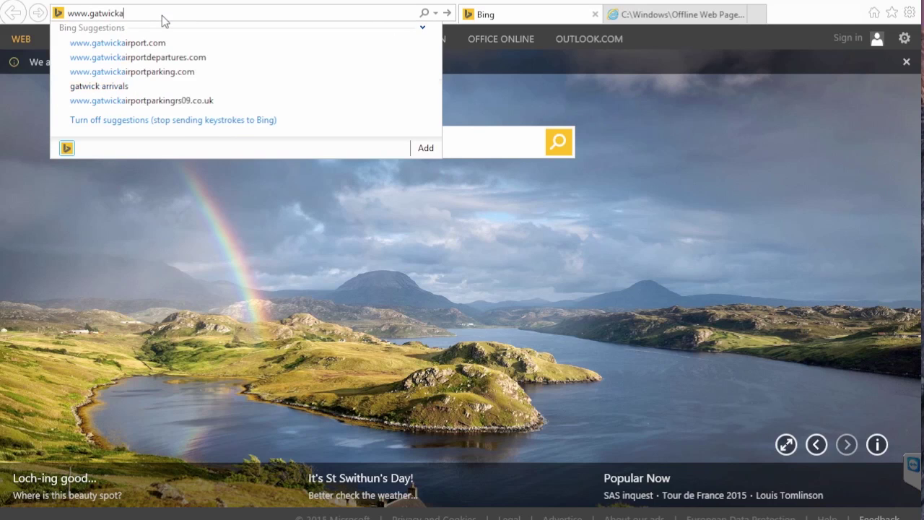
text(viati)
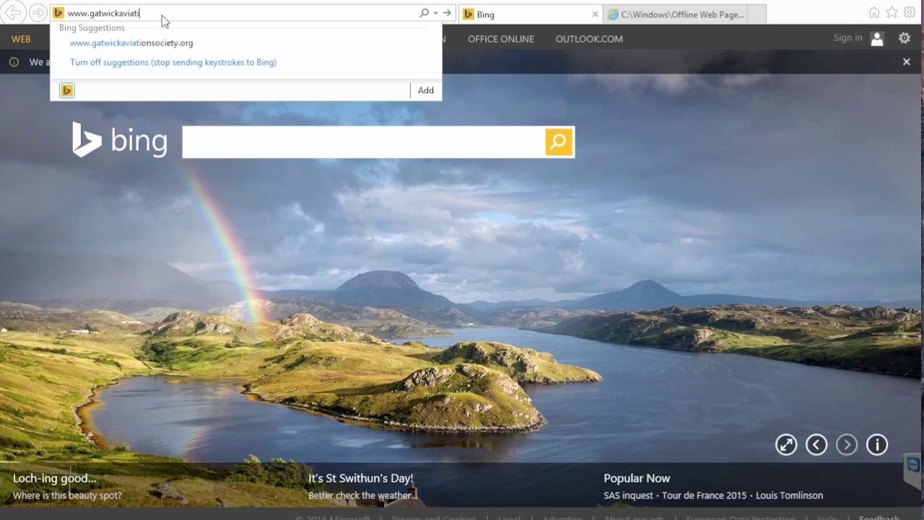
text(onsociety.o)
key(Down)
key(Return)
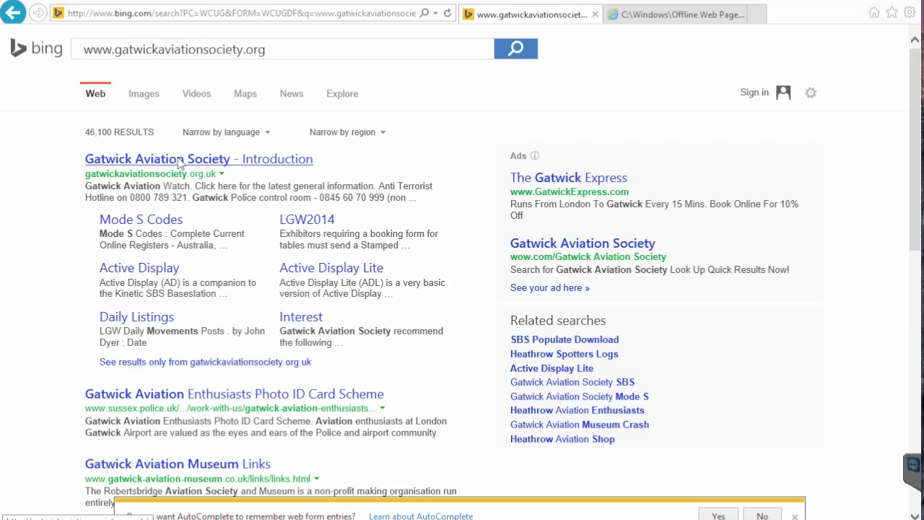
click(180, 163)
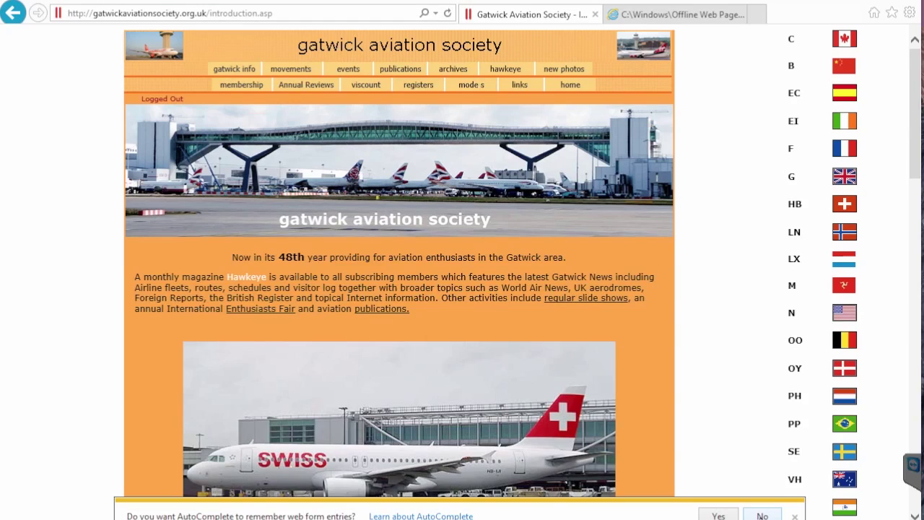
click(762, 516)
mouse_move(470, 88)
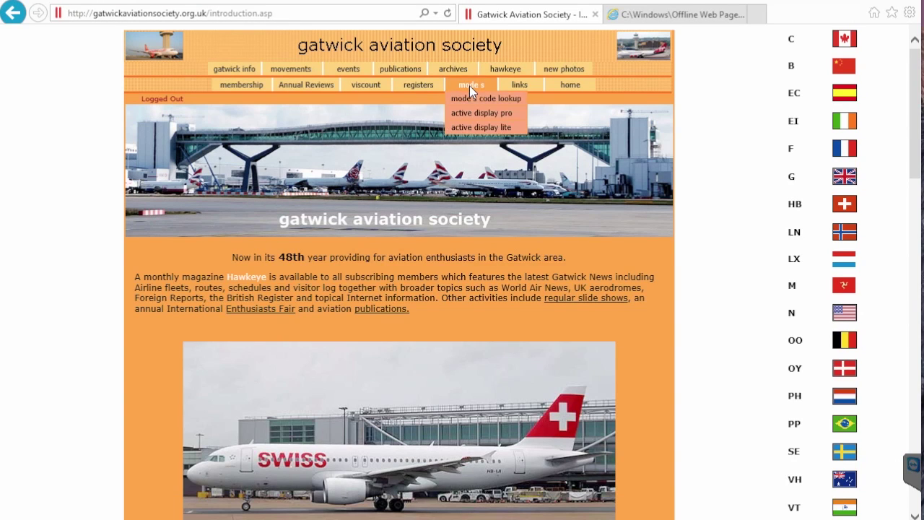
Open the Active Display Lite page and fill in the requester's name and e-mail address
click(470, 129)
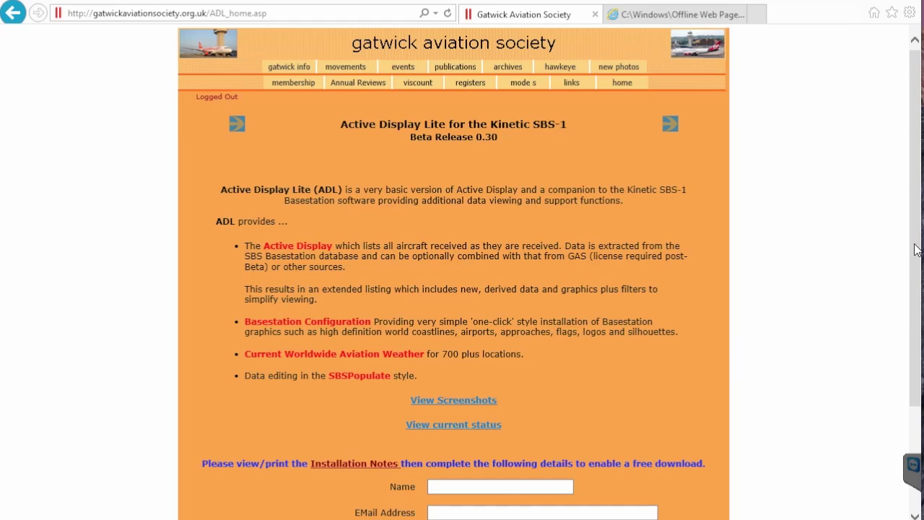
drag(915, 247, 914, 384)
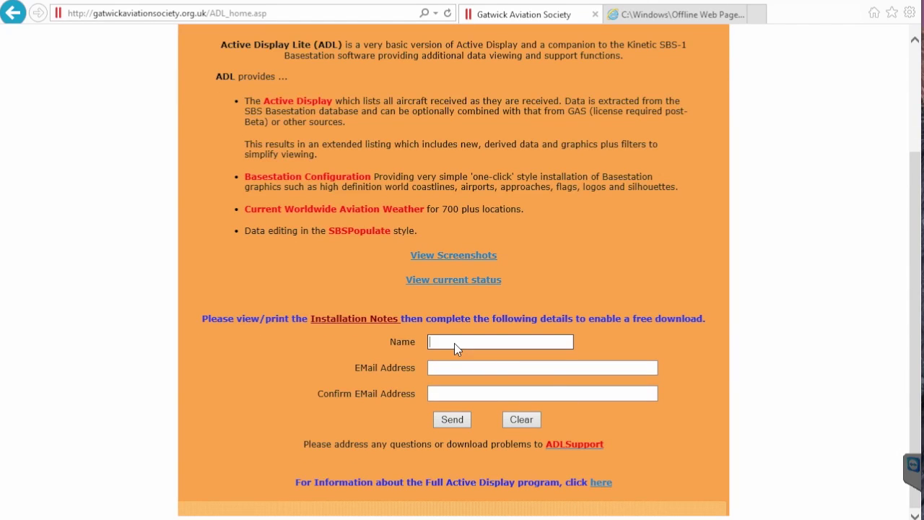
click(447, 367)
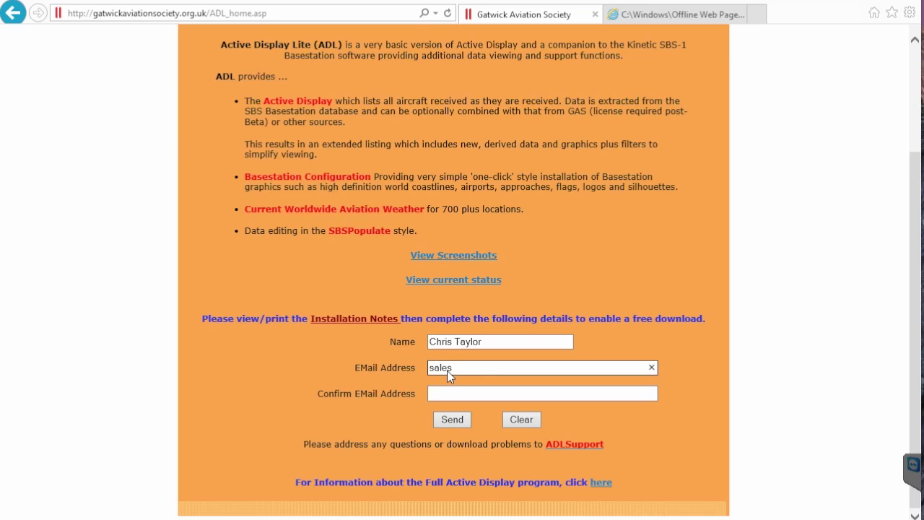
click(439, 395)
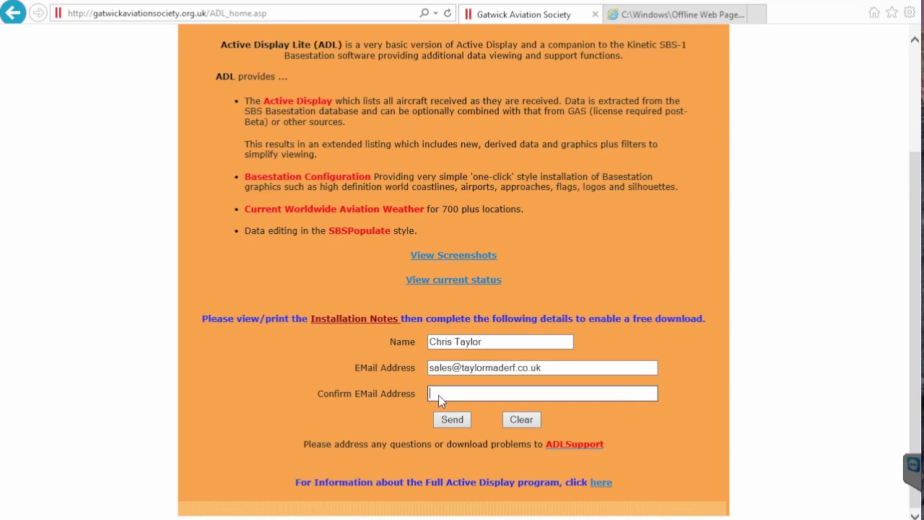
Submit the Active Display Lite registration form and open File Explorer at This PC
click(453, 421)
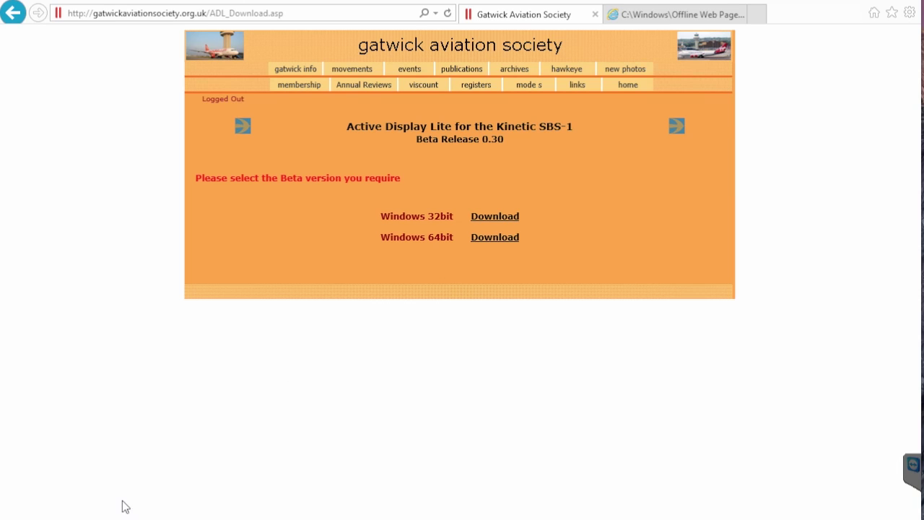
key(super+e)
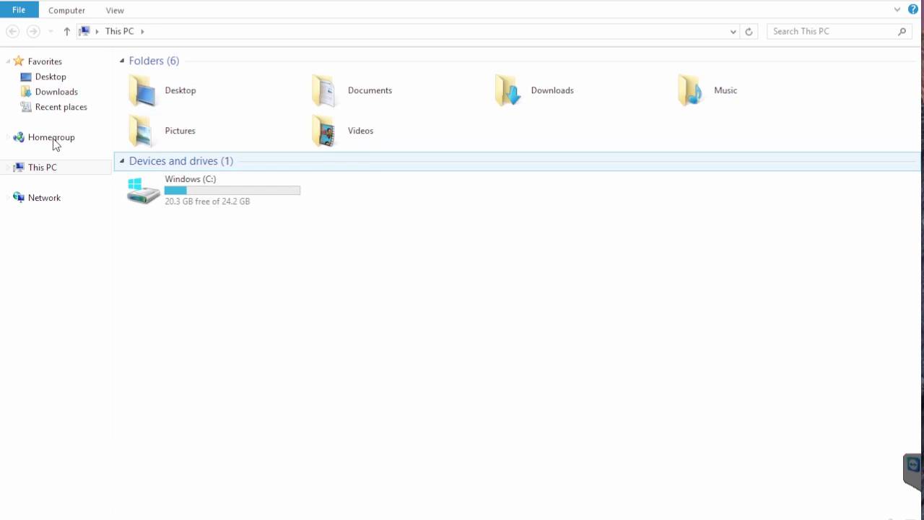
Check System properties (Windows 8.1, 32-bit, 1.00 GB RAM), then close the window
click(69, 11)
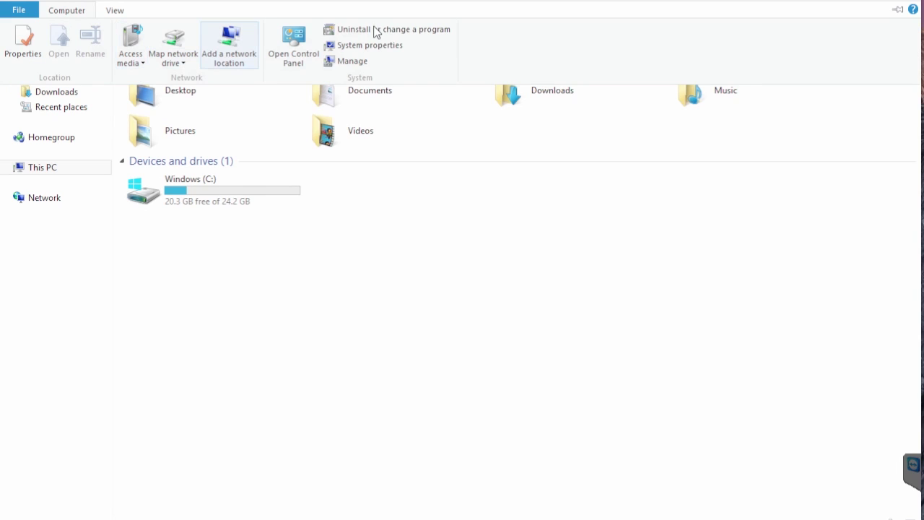
click(363, 48)
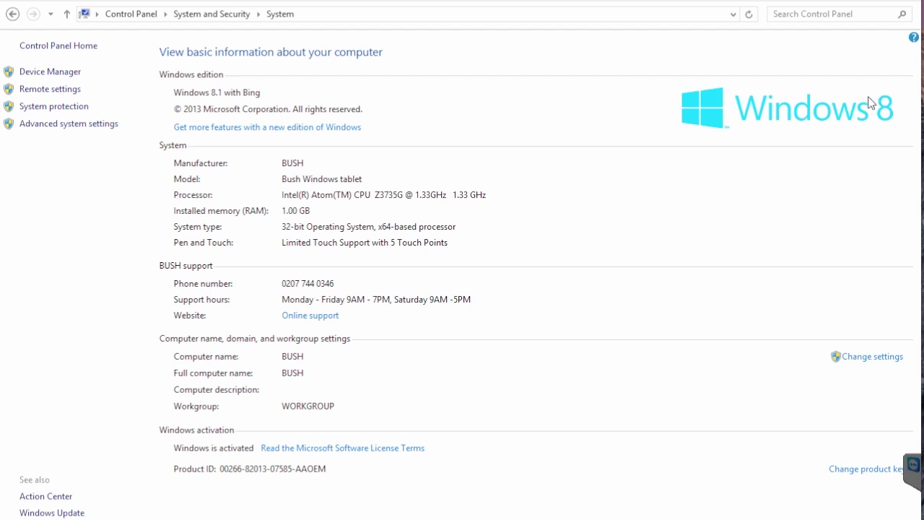
click(908, 3)
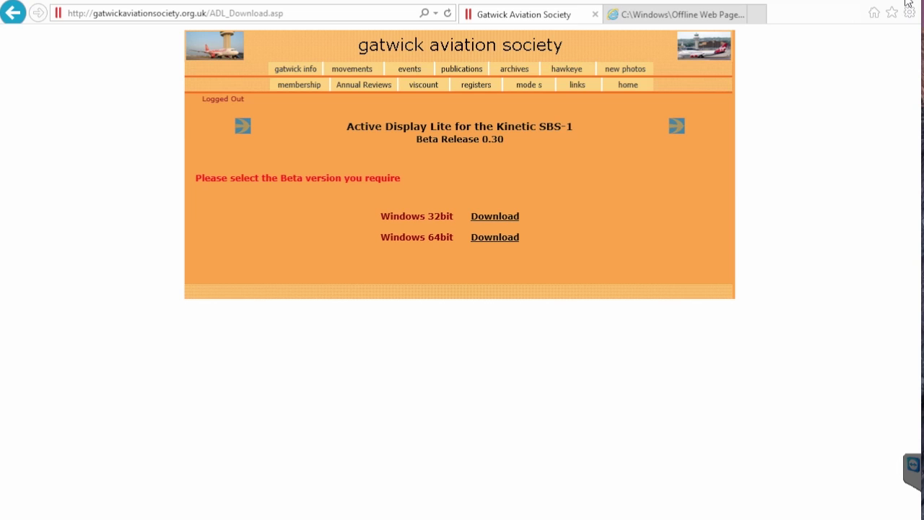
Download the 32-bit ActiveDisplayLite_1.32.0.30.zip and open it without saving
click(505, 216)
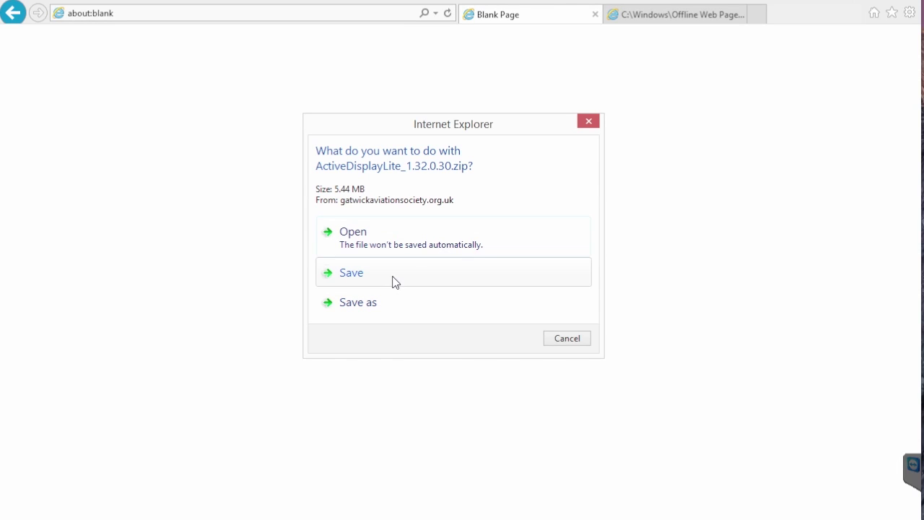
click(390, 244)
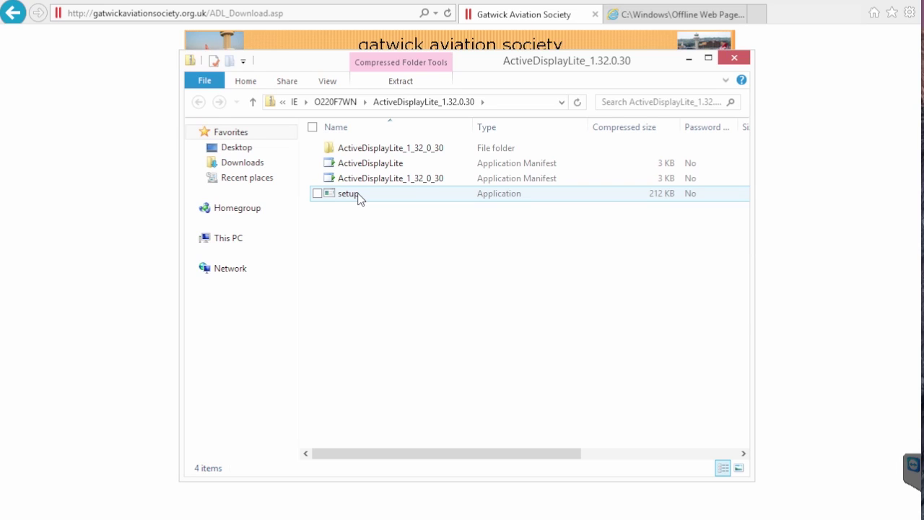
Run setup from the zip, allowing User Account Control and confirming the Active Display Lite install
click(360, 200)
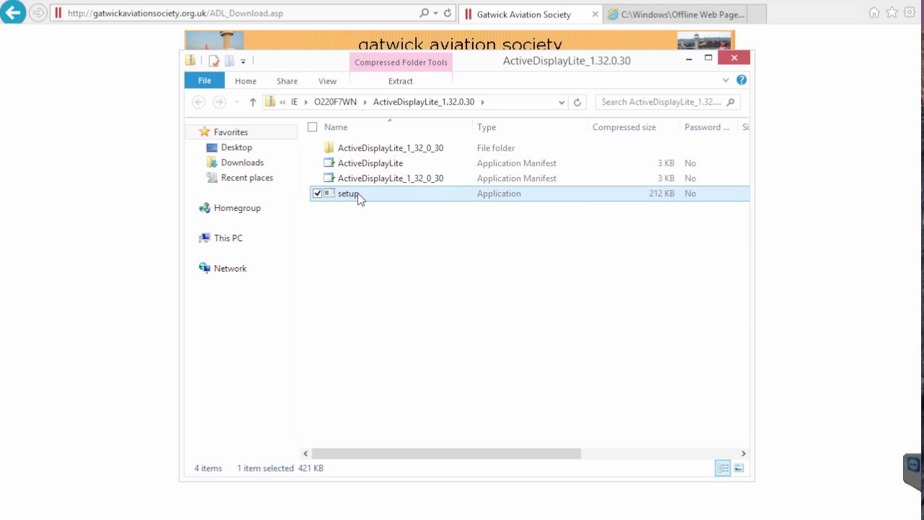
double_click(360, 200)
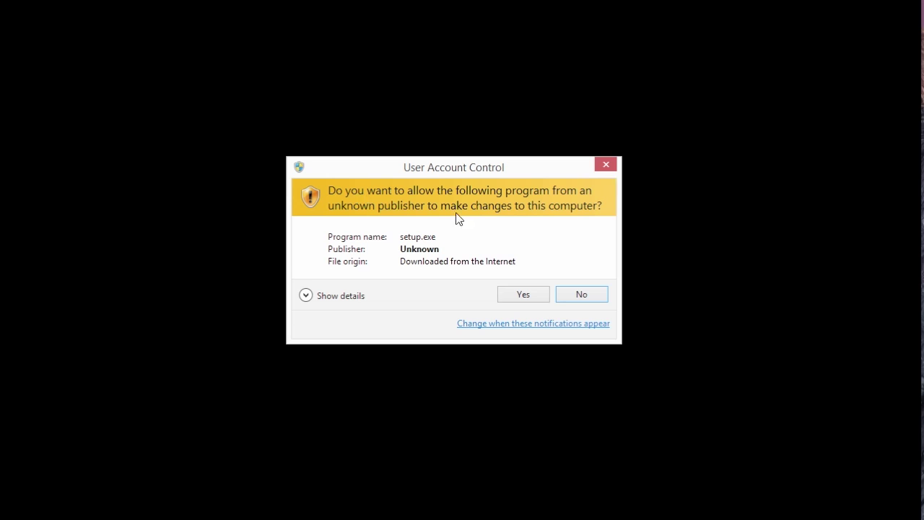
click(523, 294)
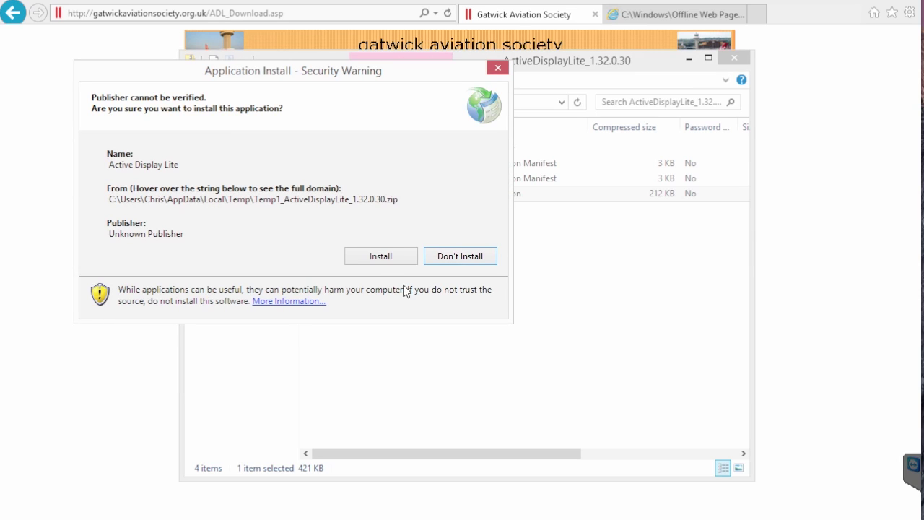
click(375, 259)
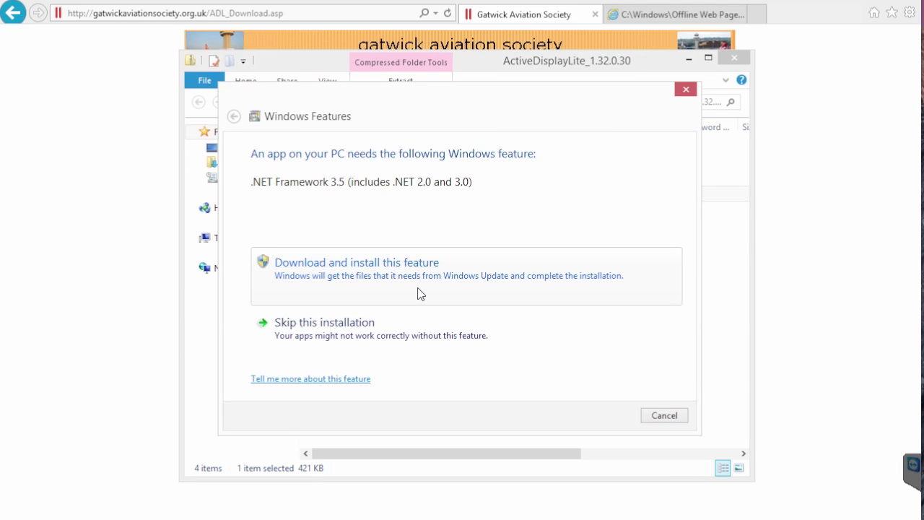
Start downloading .NET Framework 3.5 and close Internet Explorer
click(412, 283)
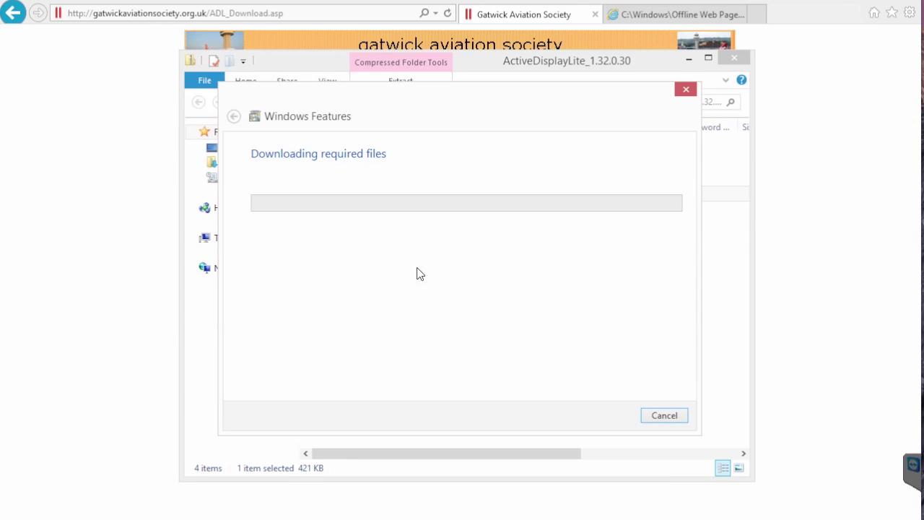
click(901, 1)
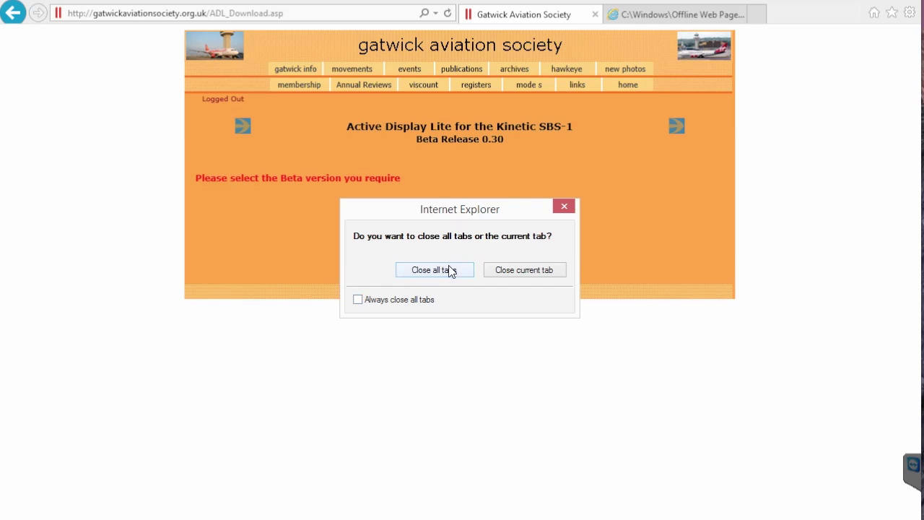
Close all Internet Explorer tabs while the .NET Framework 3.5 download continues
click(451, 269)
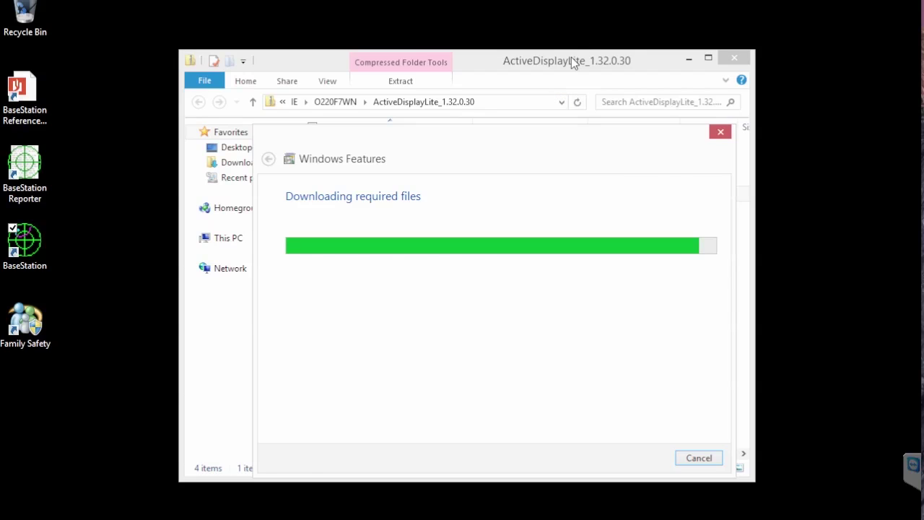
Close the zip archive window and dismiss the .NET Framework 3.5 installation success message
drag(549, 59, 526, 55)
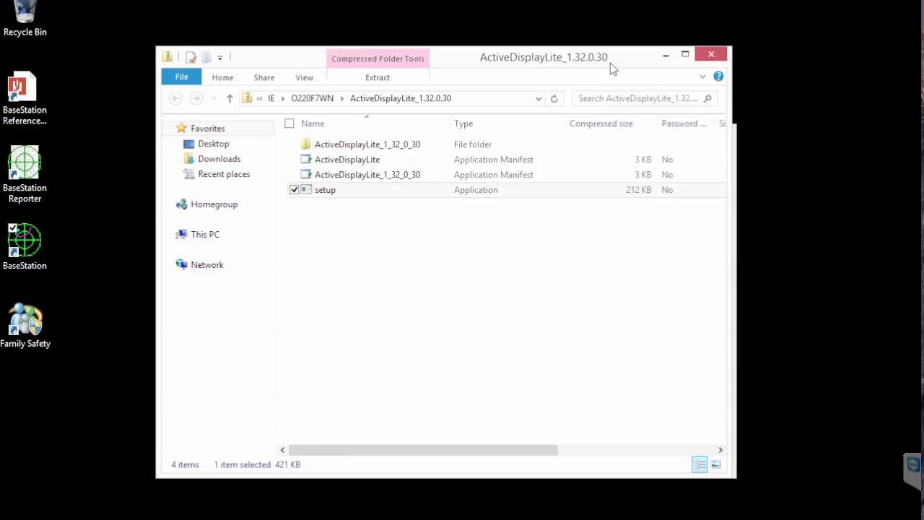
click(713, 56)
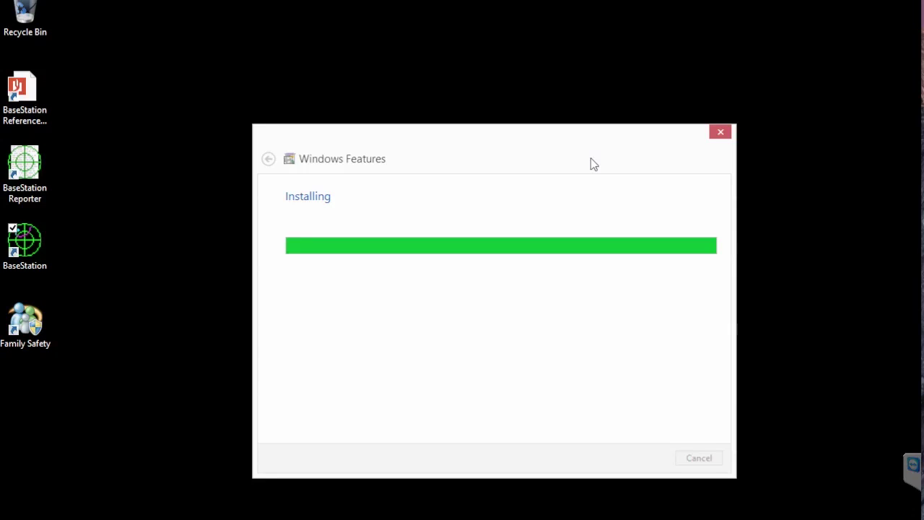
drag(575, 163, 518, 95)
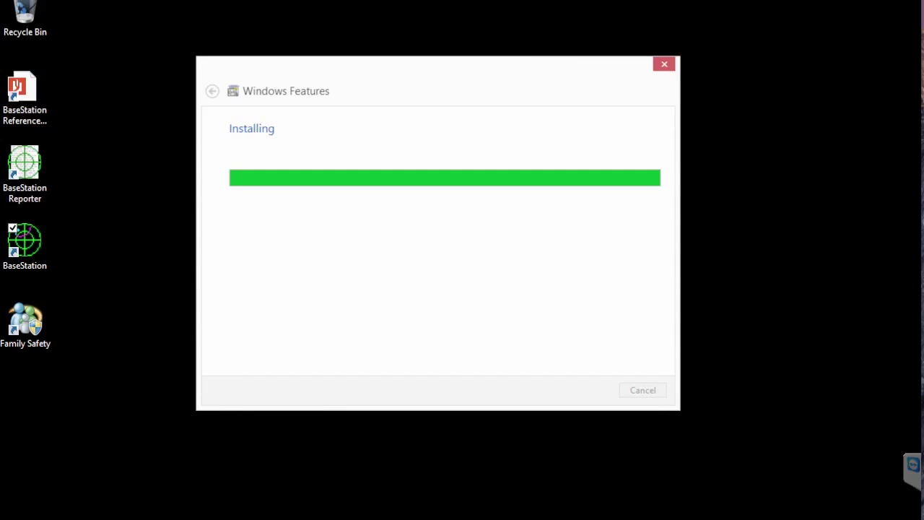
mouse_move(235, 519)
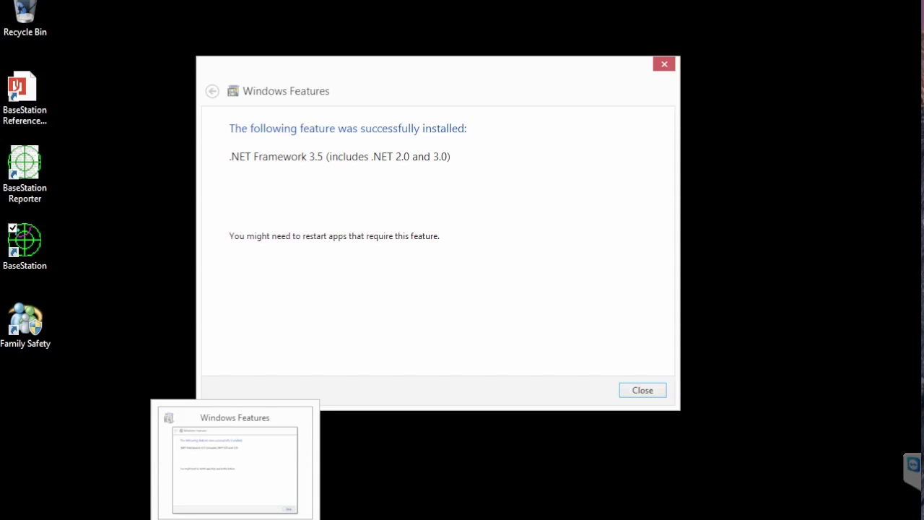
click(635, 394)
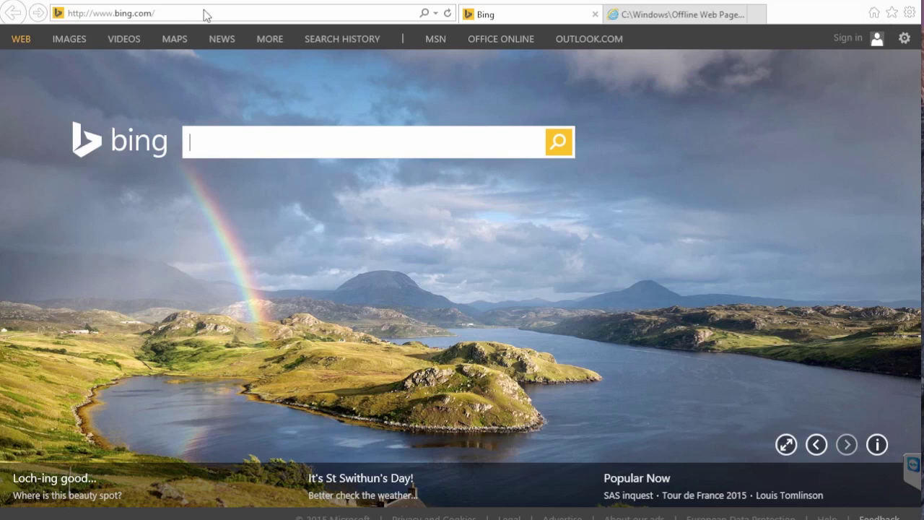
Go to gatwickaviationsociety.org.uk by typing 'gatwi' and choosing the society's page from history
click(176, 11)
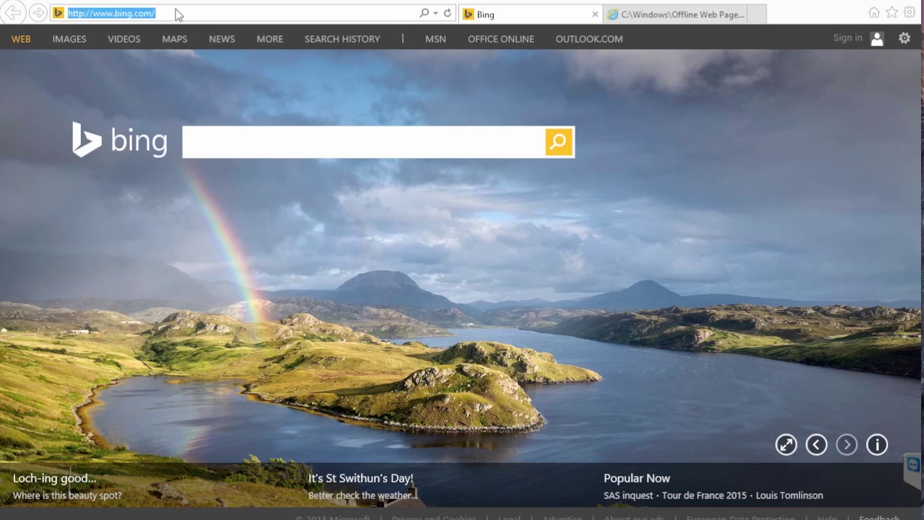
text(gatwickaviationsociety.org.uk/)
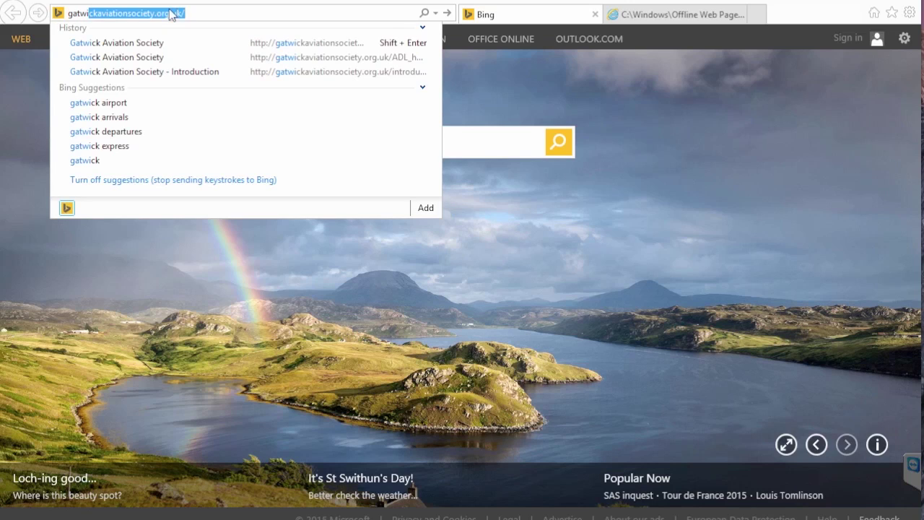
click(287, 54)
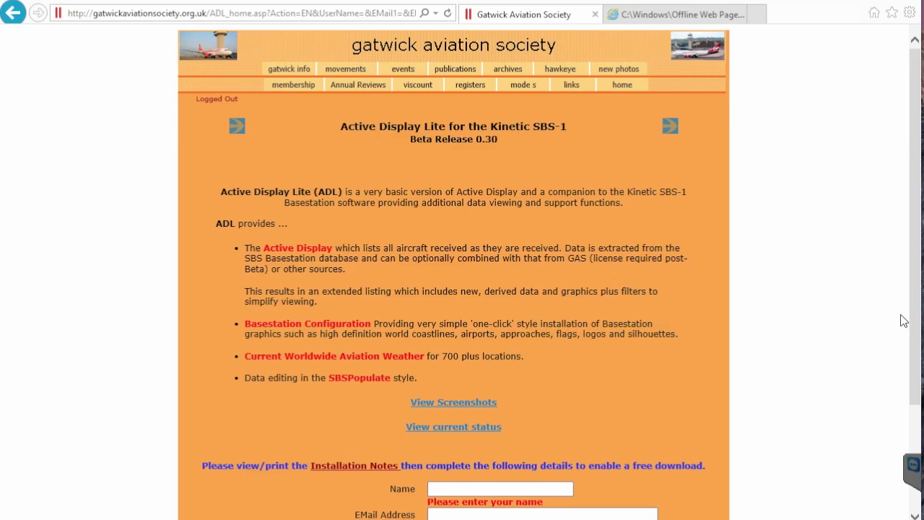
Enter the name and the e-mail address in the Active Display Lite registration form
scroll(867, 347, down, 2)
click(451, 341)
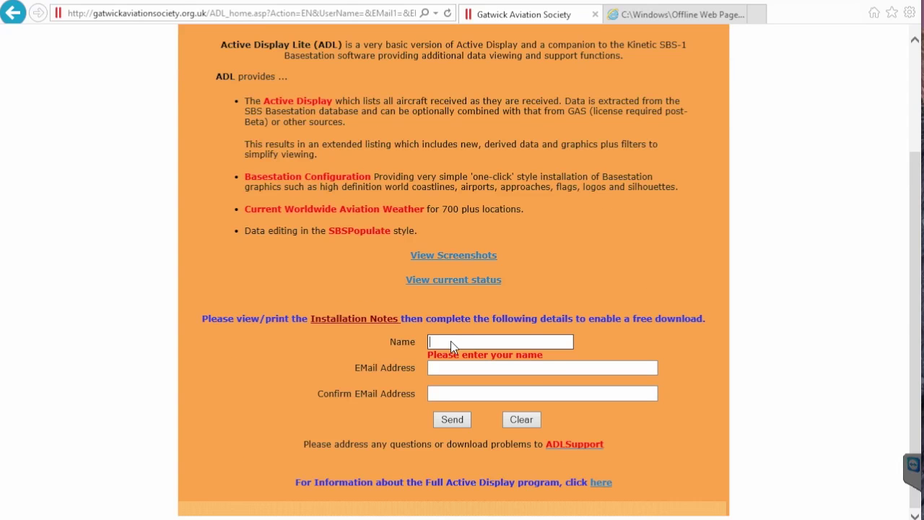
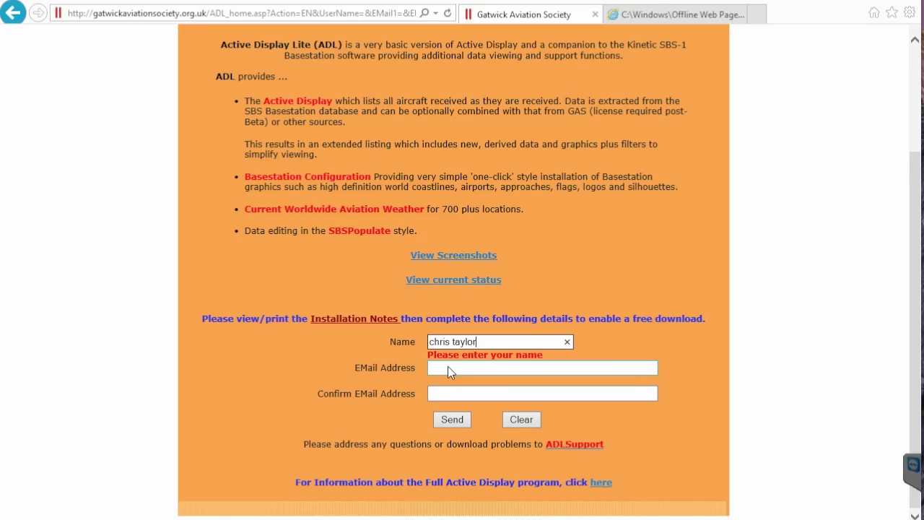
click(447, 367)
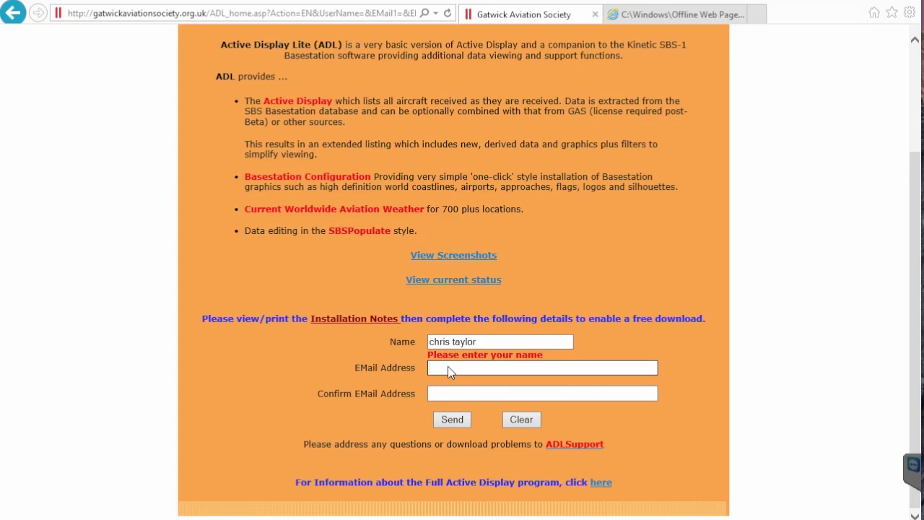
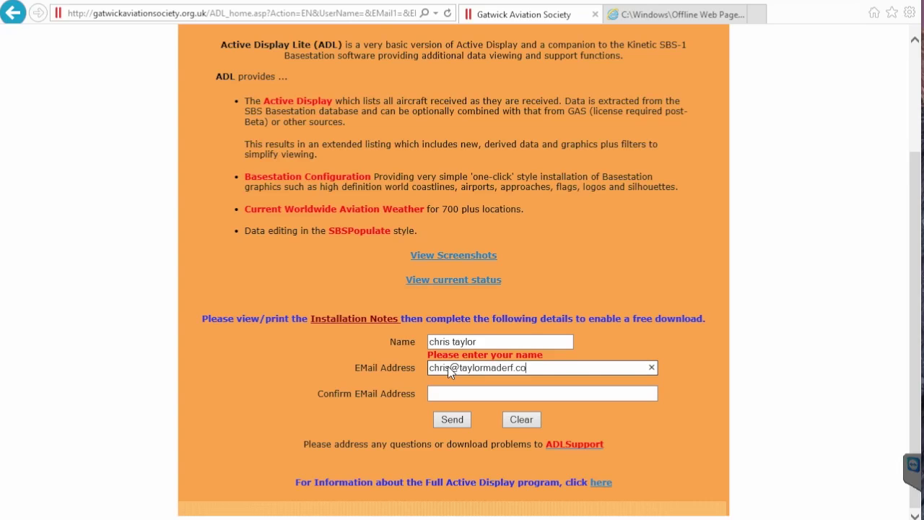
Copy the e-mail address, dismiss the TeamViewer warning, and start typing it into Confirm EMail Address
key(ctrl+a)
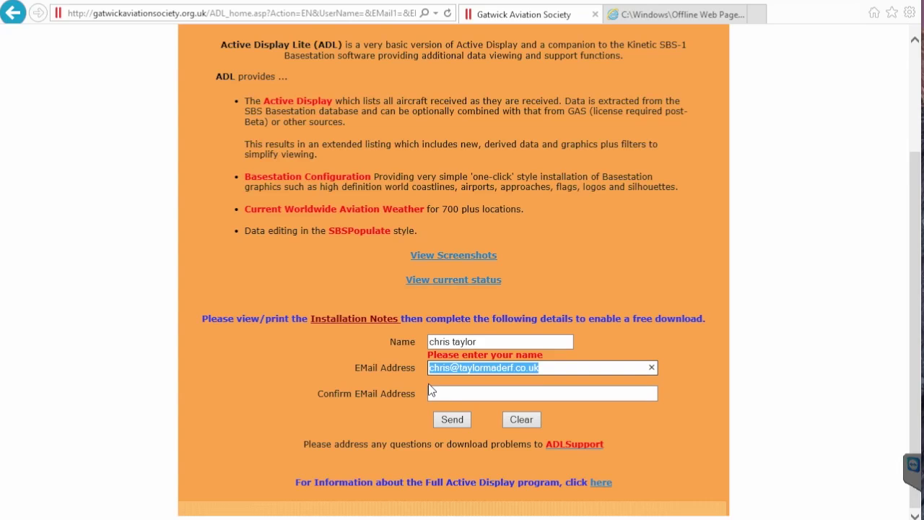
key(ctrl+c)
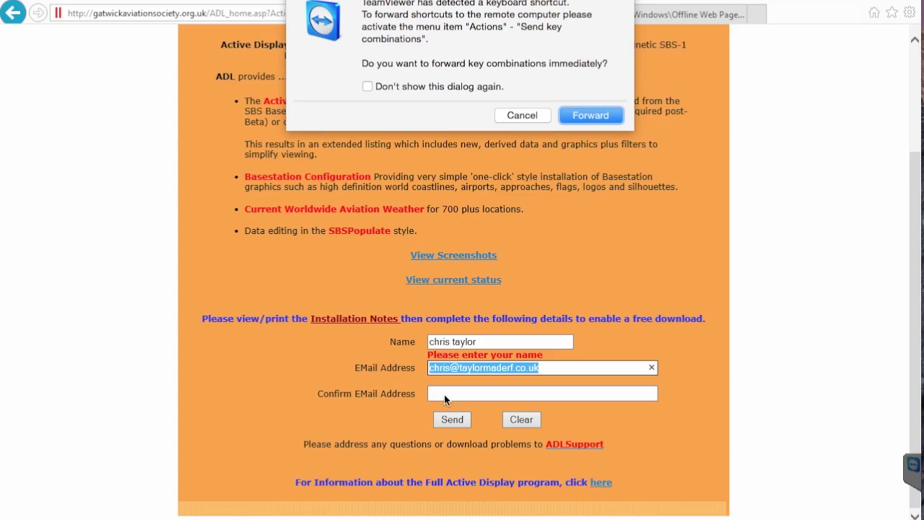
click(533, 114)
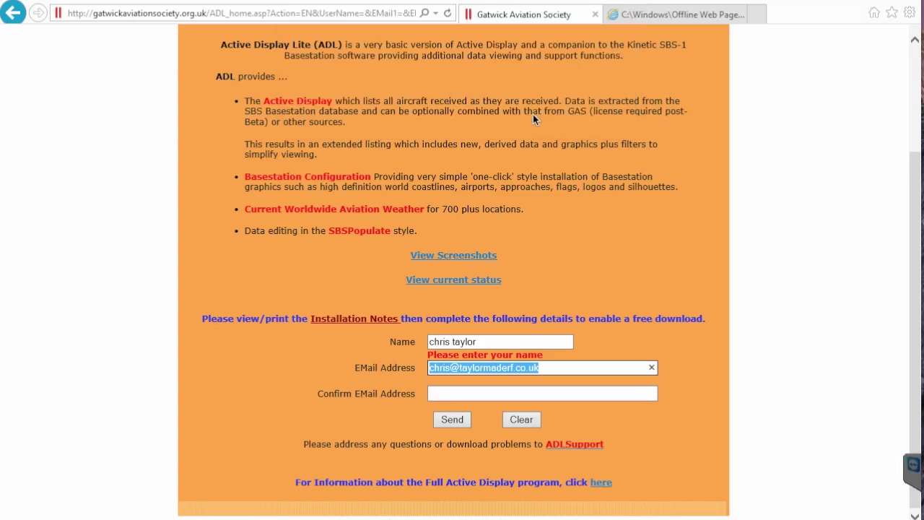
click(469, 392)
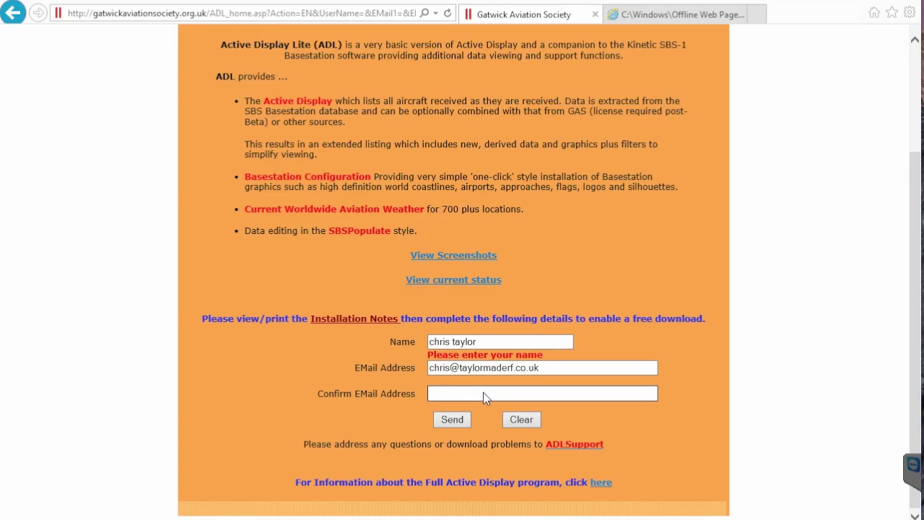
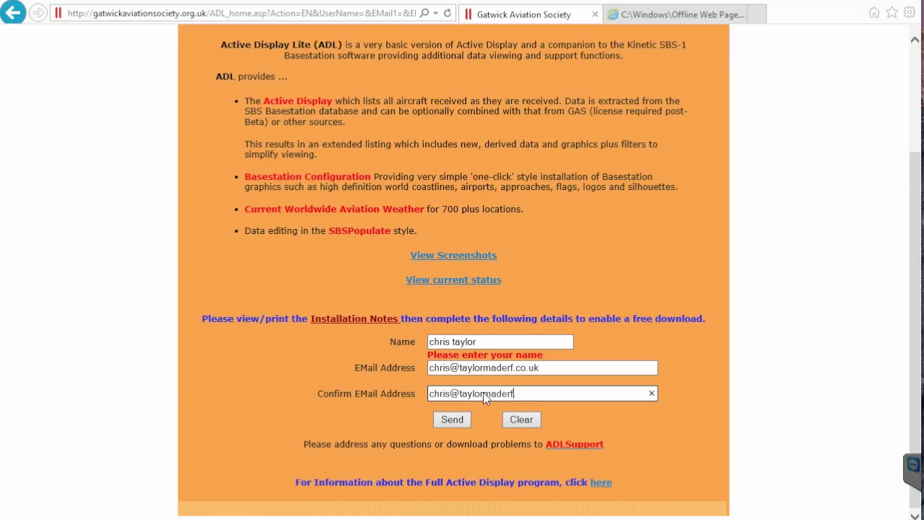